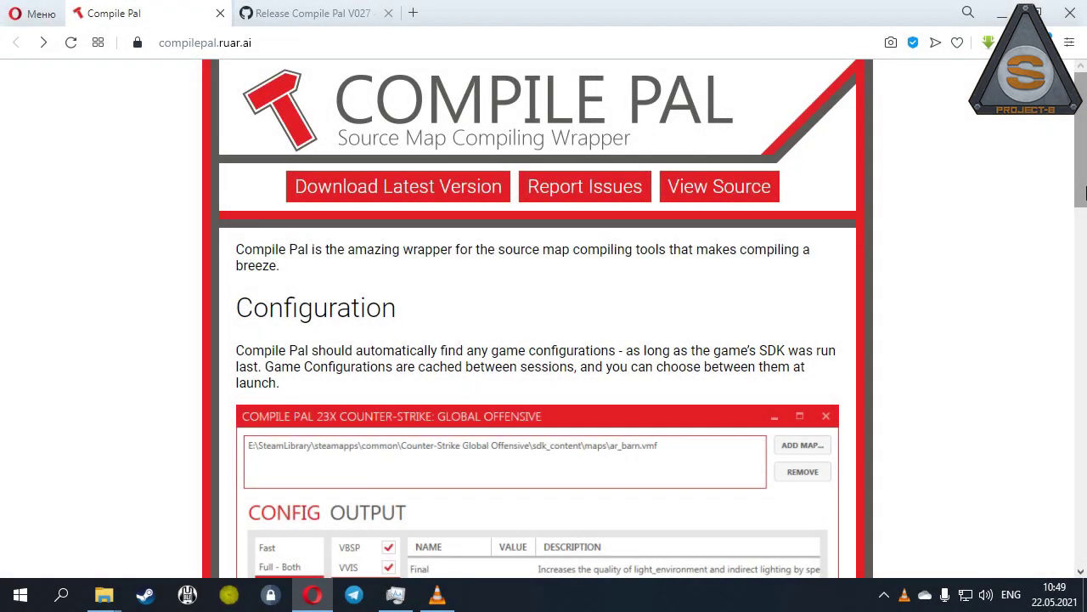
Scroll down through the Compile Pal website at compilepal.ruar.ai in Opera
{"action": "scroll", "coordinate": [1085, 187], "scroll_direction": "down", "scroll_amount": 2}
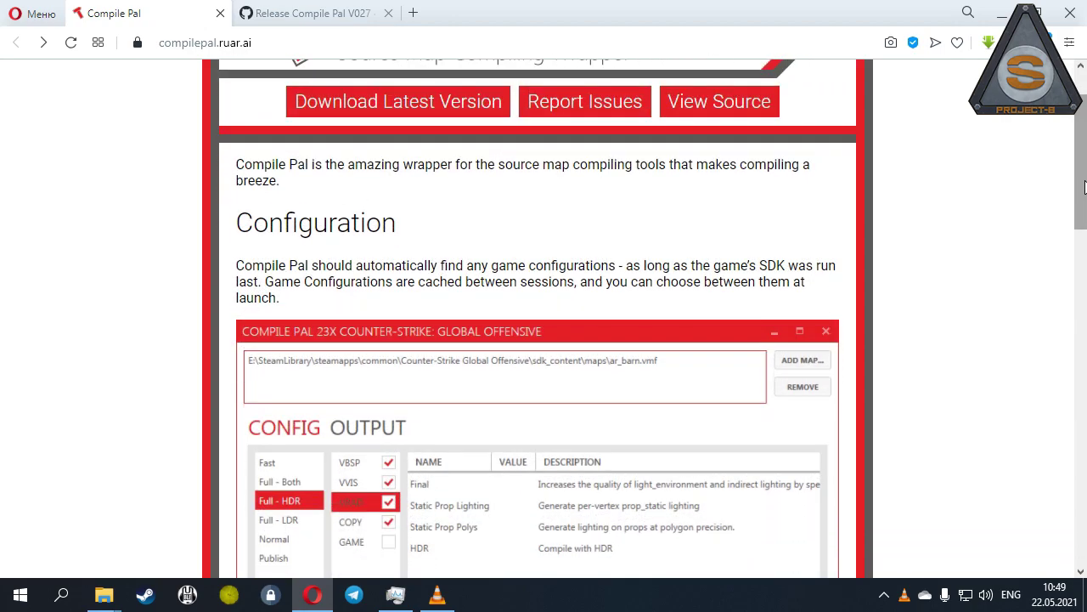
{"action": "scroll", "coordinate": [1084, 187], "scroll_direction": "down", "scroll_amount": 1}
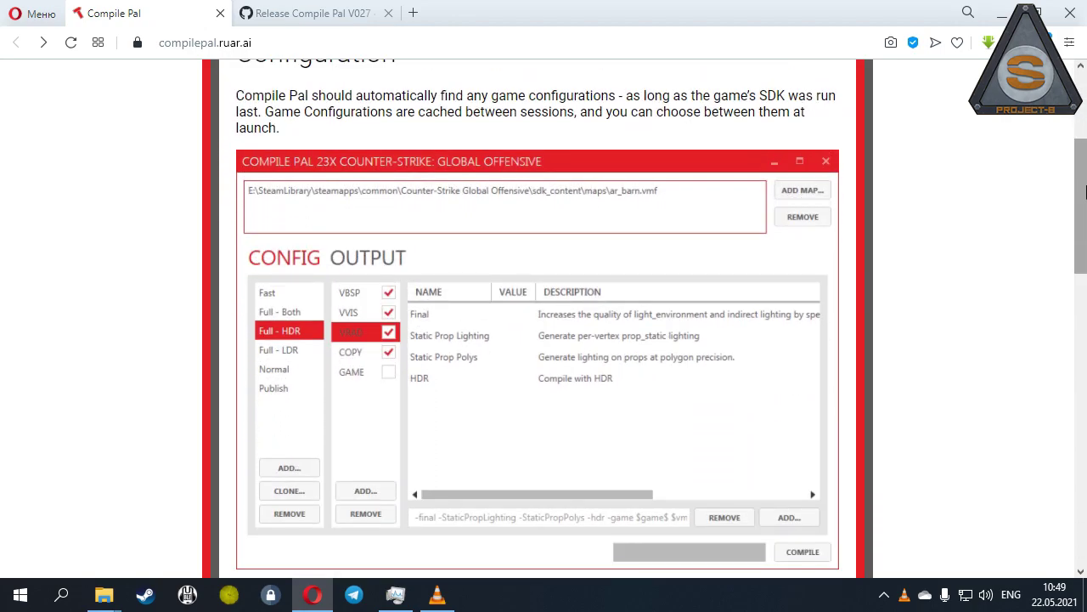
{"action": "scroll", "coordinate": [1085, 191], "scroll_direction": "down", "scroll_amount": 1}
{"action": "scroll", "coordinate": [1085, 192], "scroll_direction": "down", "scroll_amount": 1}
{"action": "scroll", "coordinate": [1085, 192], "scroll_direction": "down", "scroll_amount": 1}
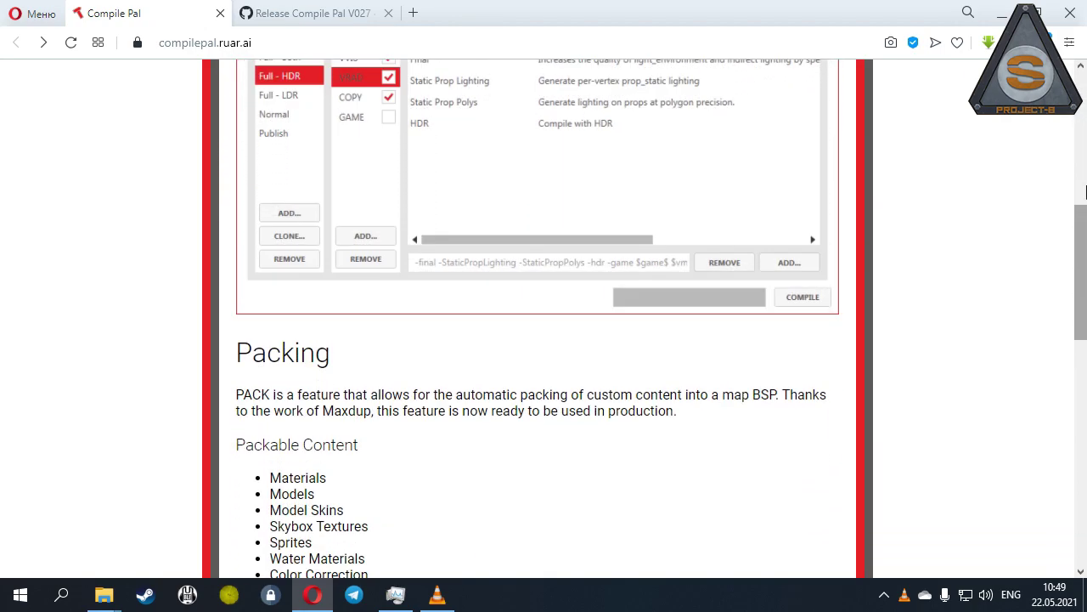
{"action": "scroll", "coordinate": [1085, 192], "scroll_direction": "down", "scroll_amount": 1}
{"action": "scroll", "coordinate": [1085, 192], "scroll_direction": "down", "scroll_amount": 1}
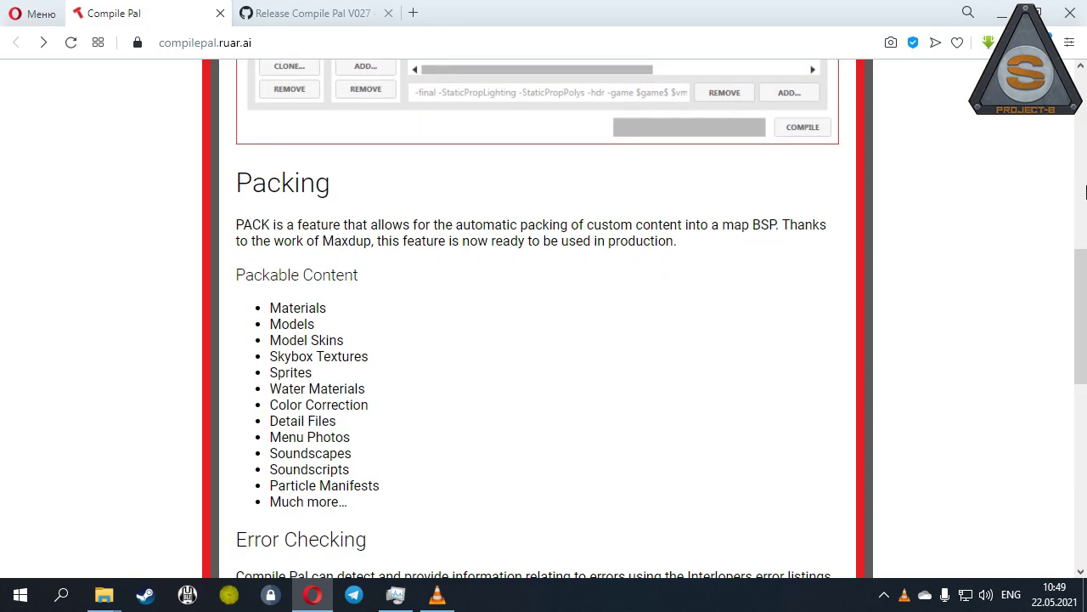
{"action": "scroll", "coordinate": [1085, 192], "scroll_direction": "down", "scroll_amount": 1}
{"action": "scroll", "coordinate": [1084, 192], "scroll_direction": "down", "scroll_amount": 1}
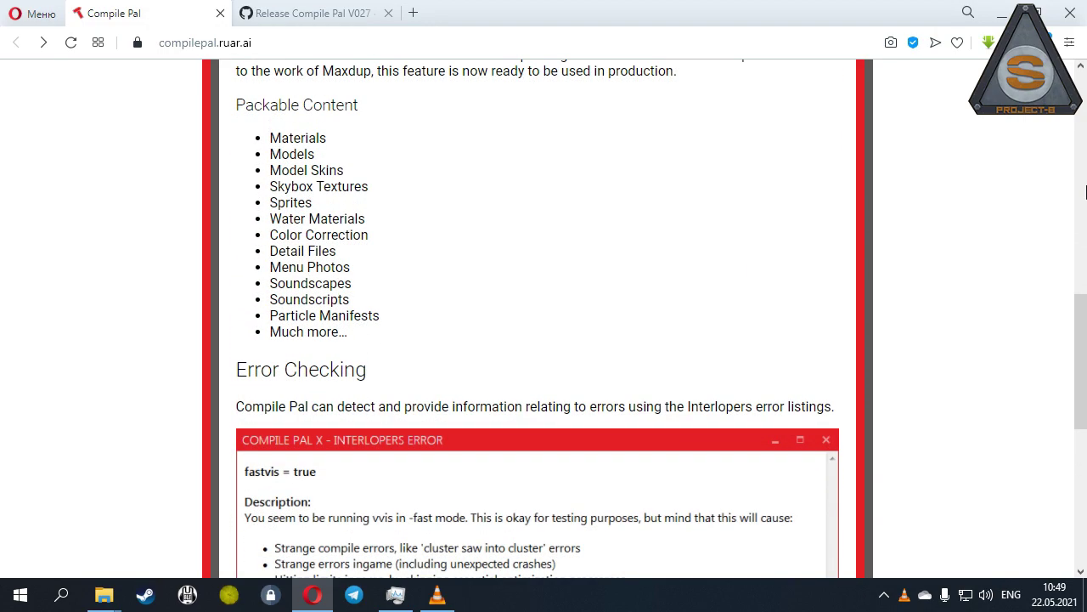
{"action": "scroll", "coordinate": [1084, 192], "scroll_direction": "down", "scroll_amount": 1}
{"action": "scroll", "coordinate": [1085, 221], "scroll_direction": "down", "scroll_amount": 2}
{"action": "scroll", "coordinate": [1085, 255], "scroll_direction": "down", "scroll_amount": 1}
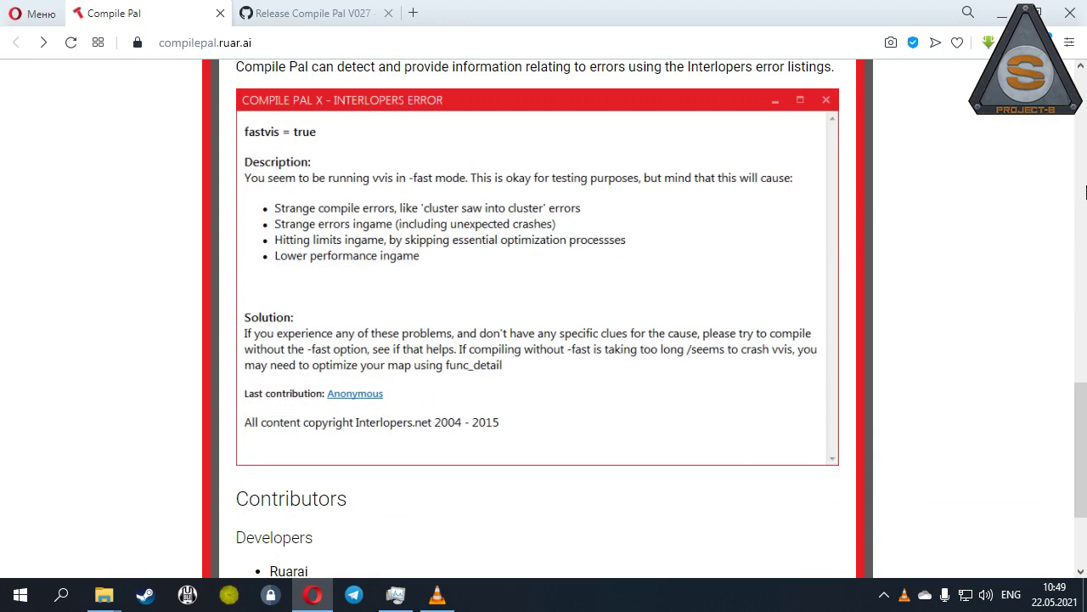
{"action": "scroll", "coordinate": [1085, 311], "scroll_direction": "down", "scroll_amount": 1}
View the v027 GitHub release downloads, then bring up the CompilePal 027 folder
{"action": "left_click_drag", "start_coordinate": [1080, 416], "coordinate": [1080, 85]}
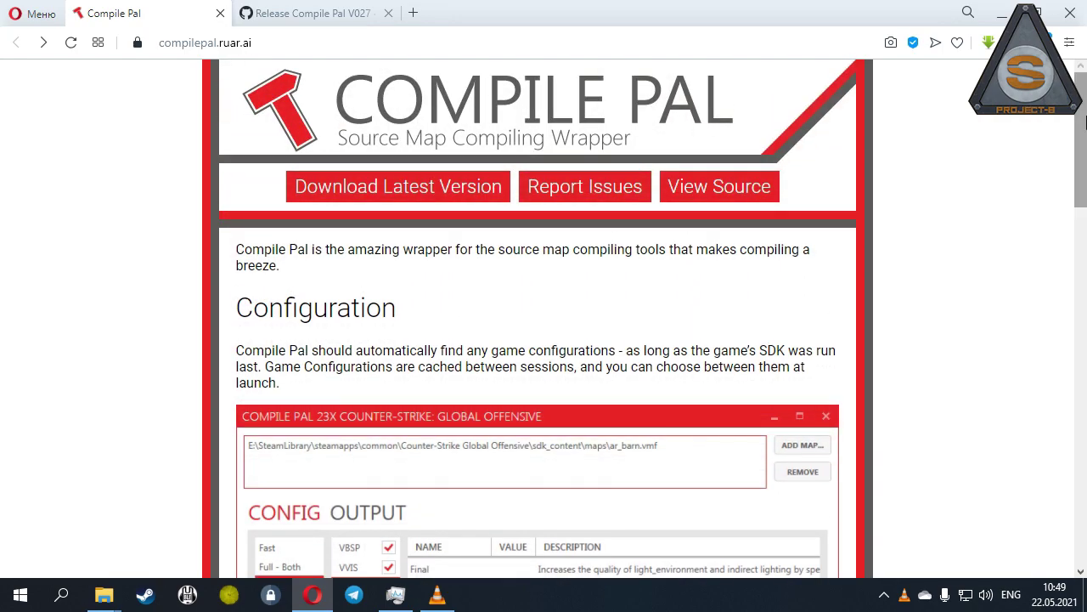
{"action": "left_click", "coordinate": [296, 16]}
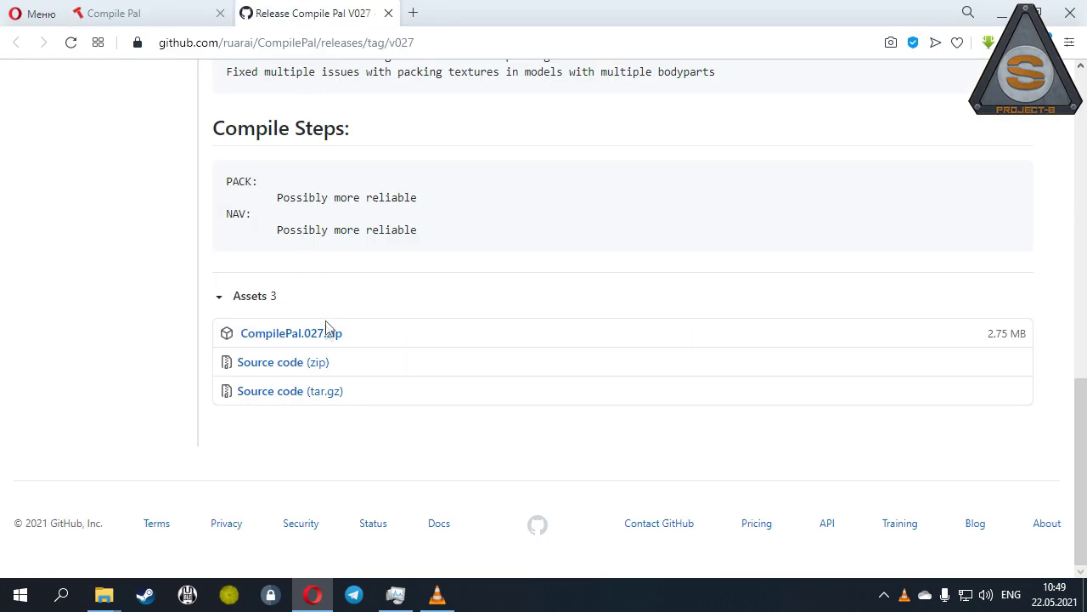
{"action": "left_click", "coordinate": [104, 595]}
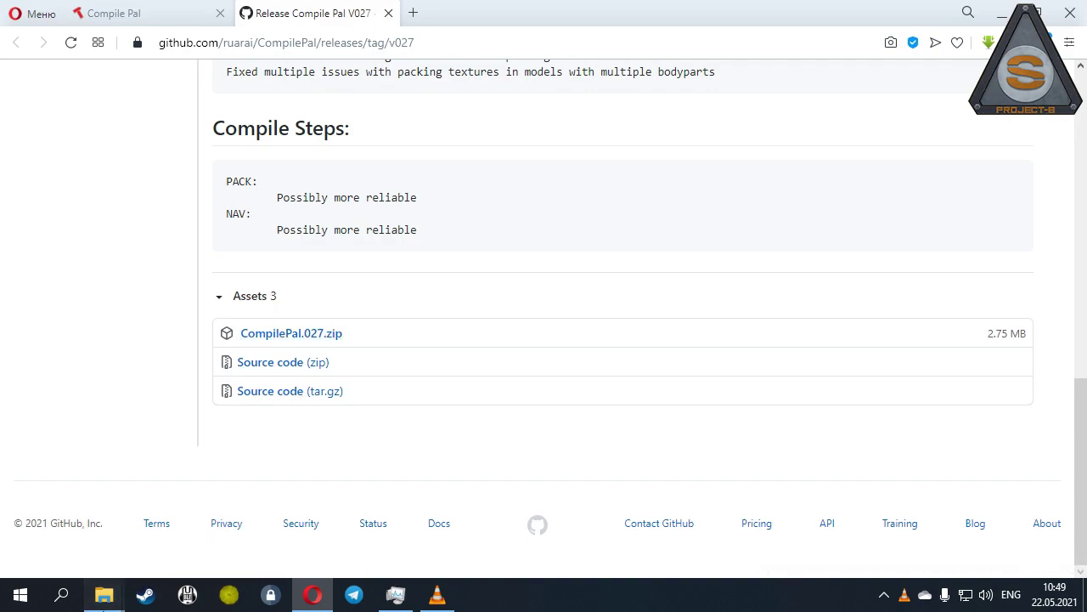
Launch Compile Pal and compare Half-Life 2 and Counter-Strike: Source in the game selector
{"action": "double_click", "coordinate": [416, 206]}
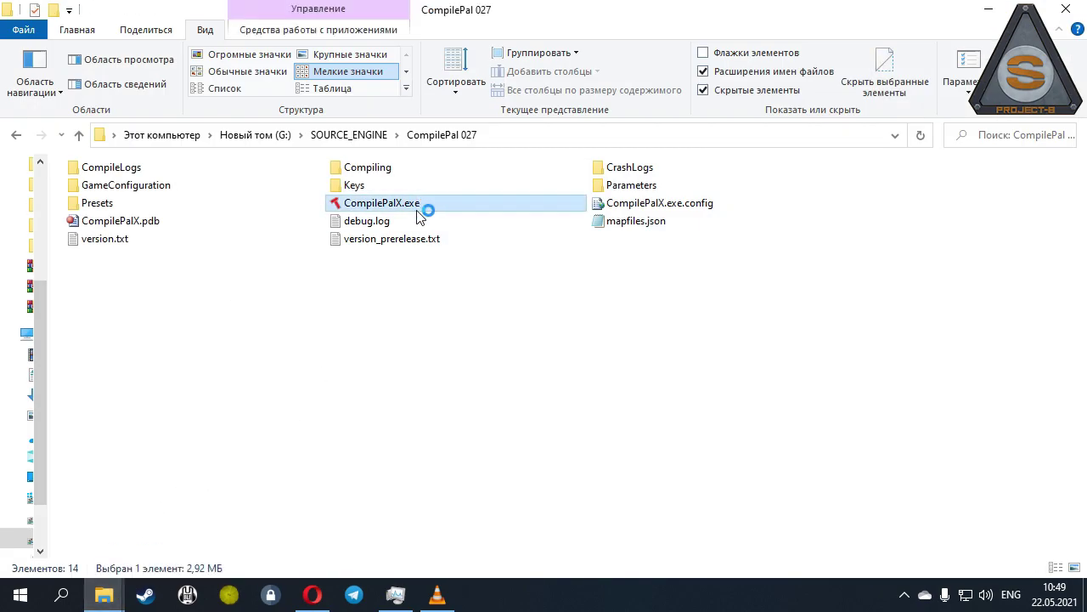
{"action": "left_click_drag", "start_coordinate": [418, 142], "coordinate": [595, 141]}
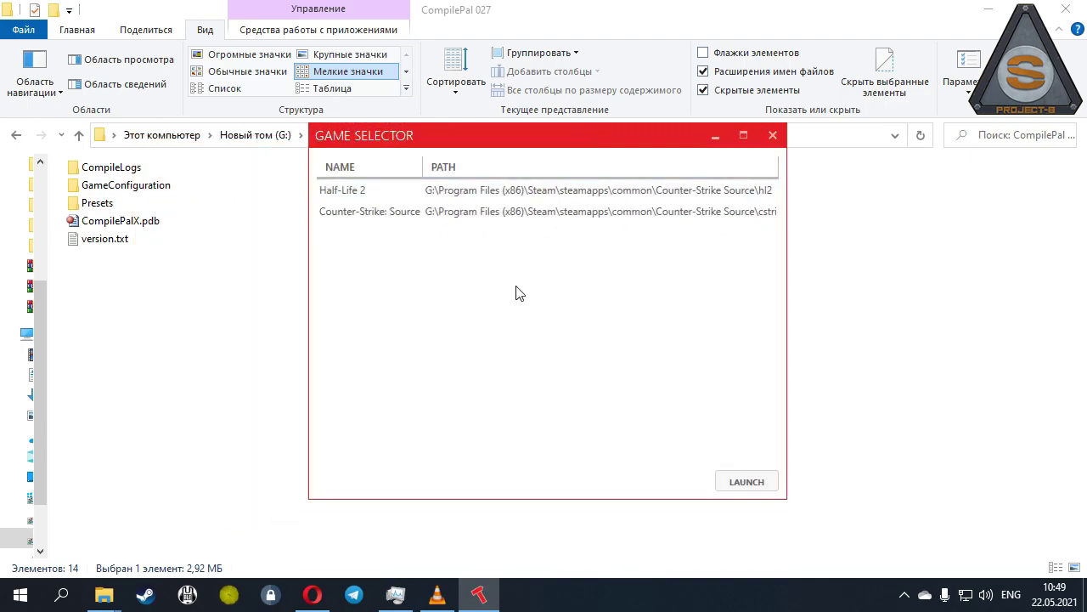
{"action": "left_click", "coordinate": [540, 220]}
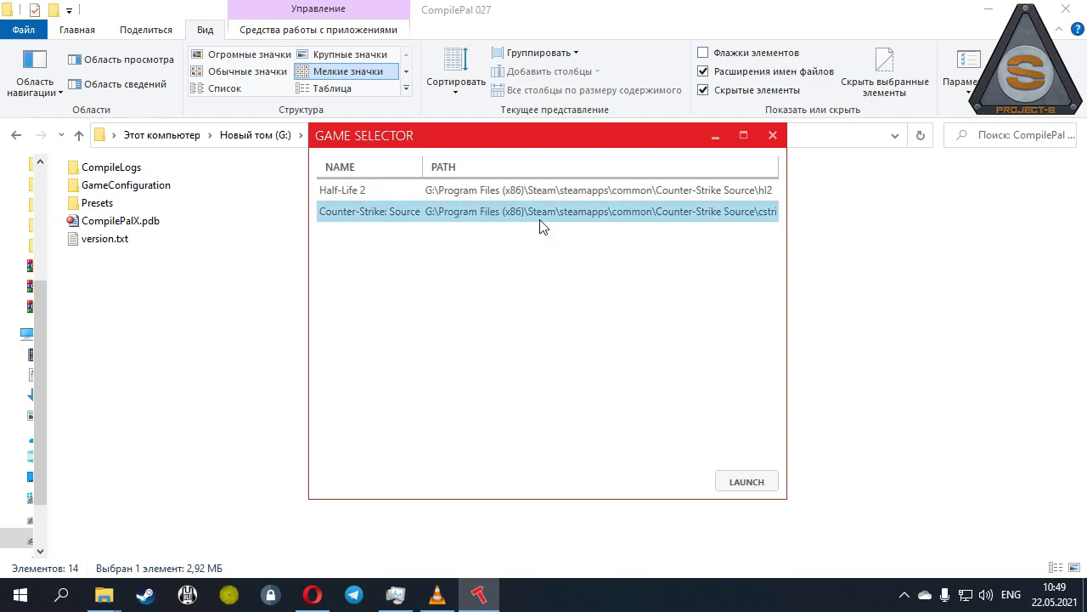
{"action": "left_click", "coordinate": [546, 199]}
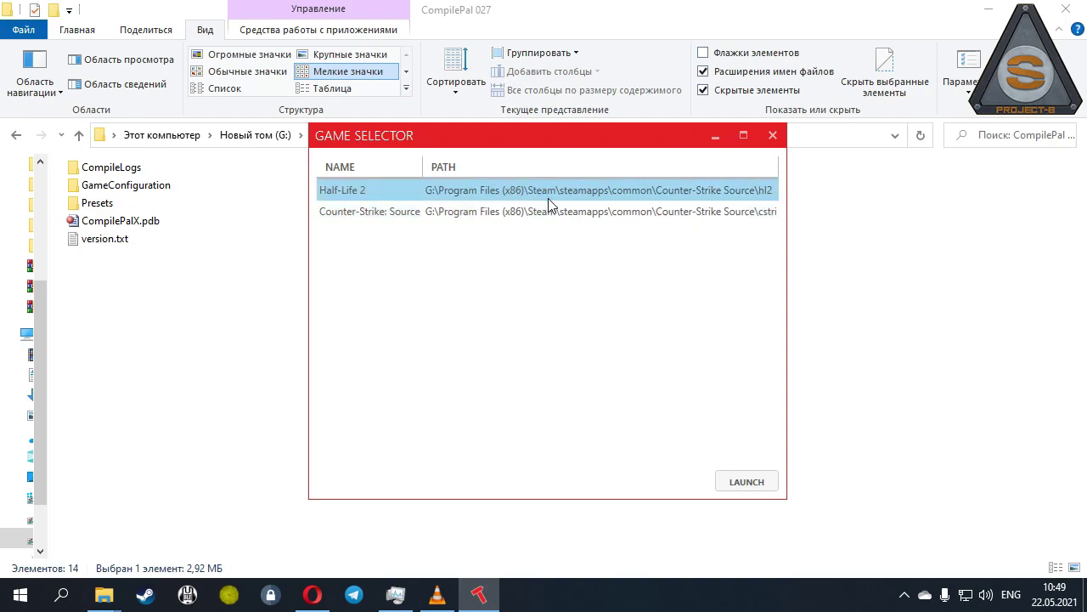
{"action": "left_click", "coordinate": [549, 212]}
{"action": "left_click", "coordinate": [548, 192]}
{"action": "left_click", "coordinate": [545, 211]}
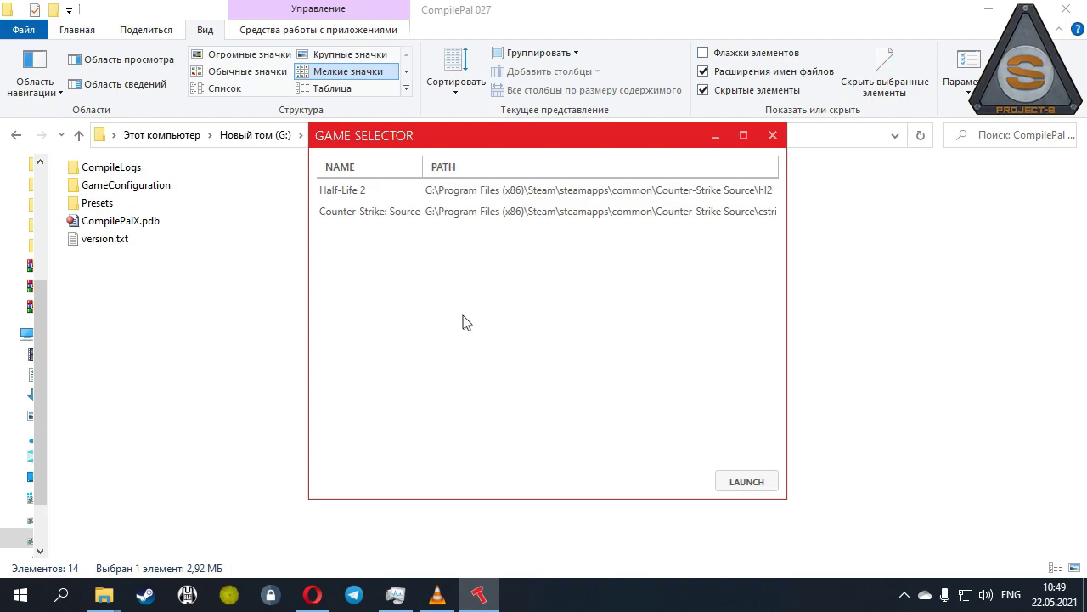
Run Garry's Mod's hammer.exe once, then relaunch CompilePalX.exe
{"action": "left_click", "coordinate": [773, 135]}
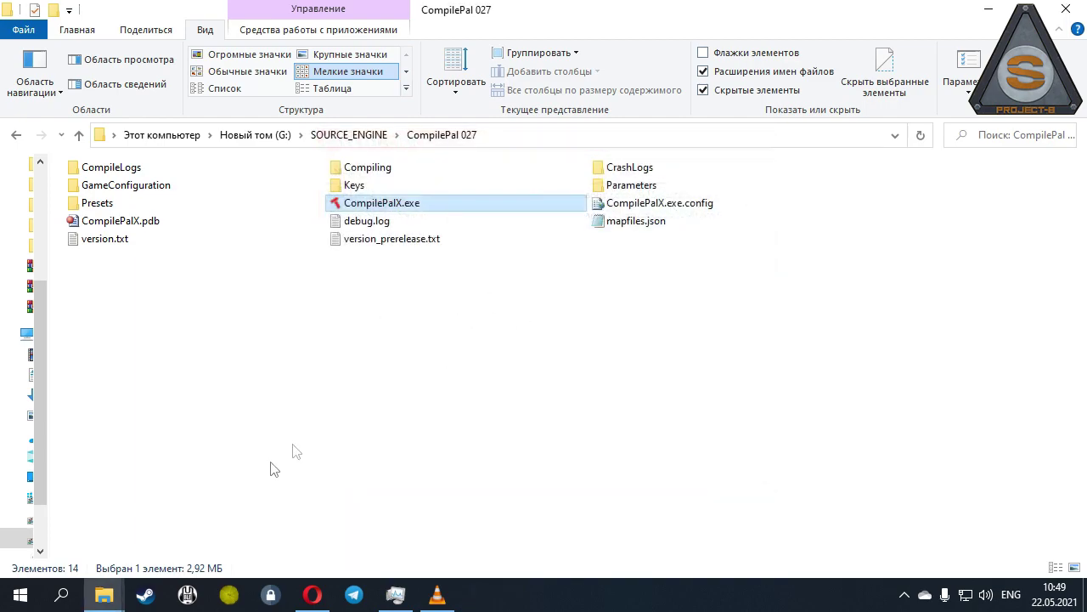
{"action": "mouse_move", "coordinate": [103, 594]}
{"action": "left_click", "coordinate": [223, 535]}
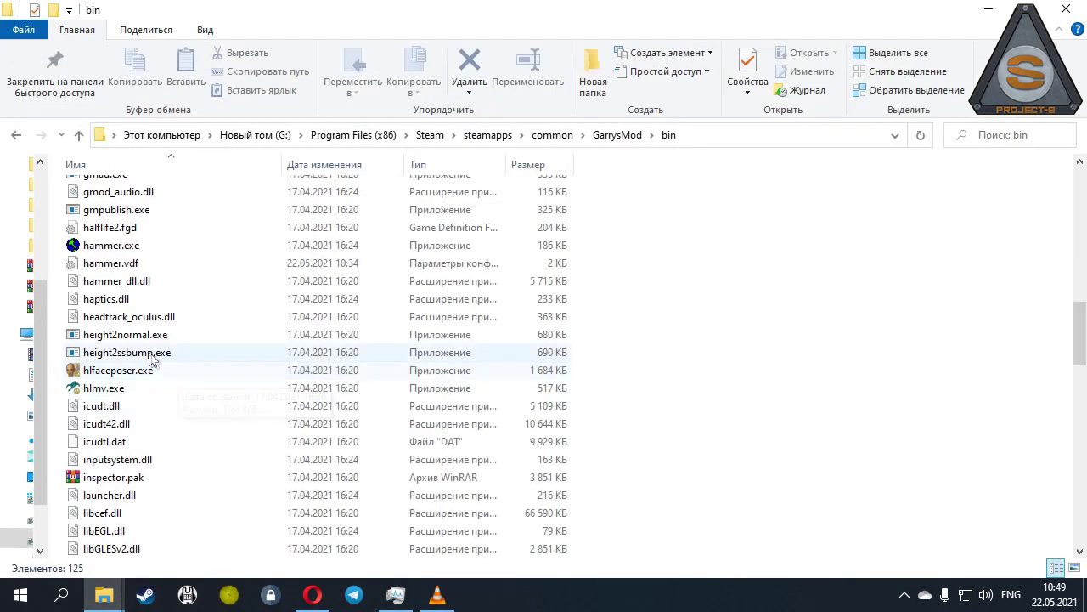
{"action": "double_click", "coordinate": [127, 246]}
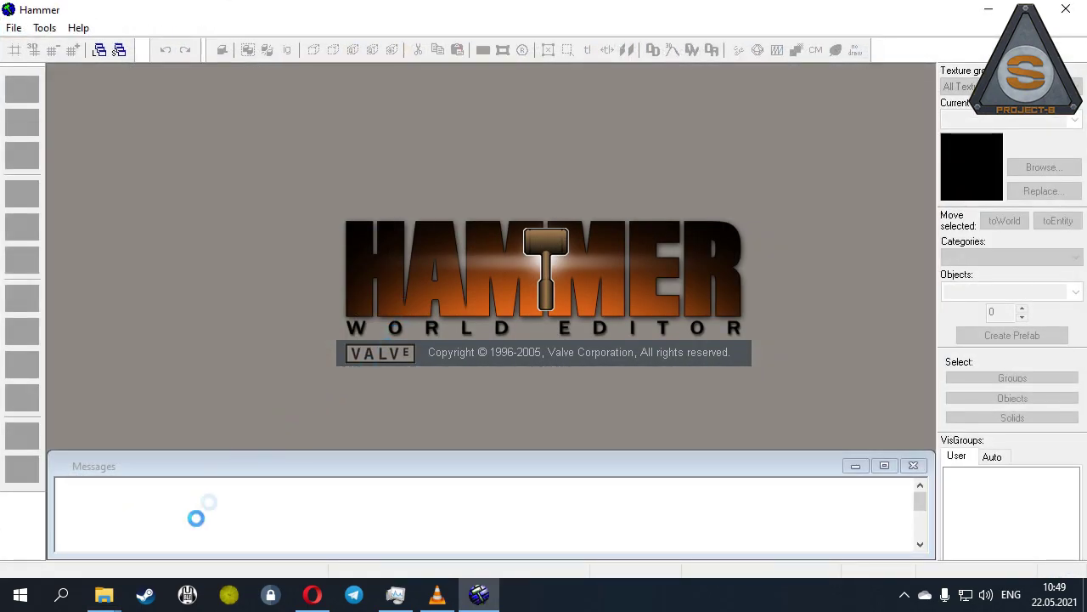
{"action": "left_click", "coordinate": [104, 594]}
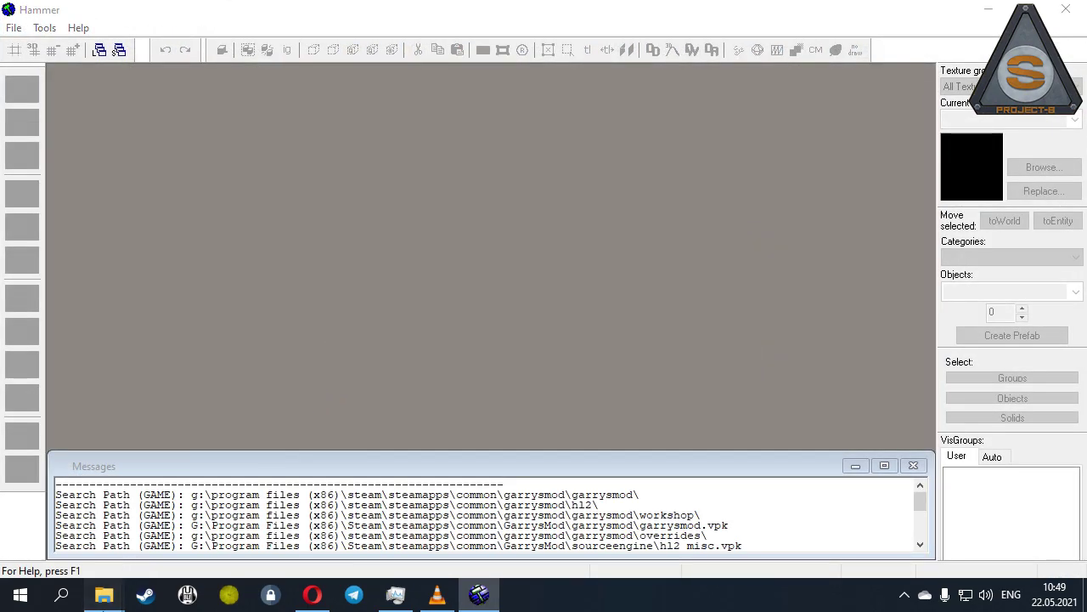
{"action": "left_click", "coordinate": [93, 527]}
{"action": "double_click", "coordinate": [364, 204]}
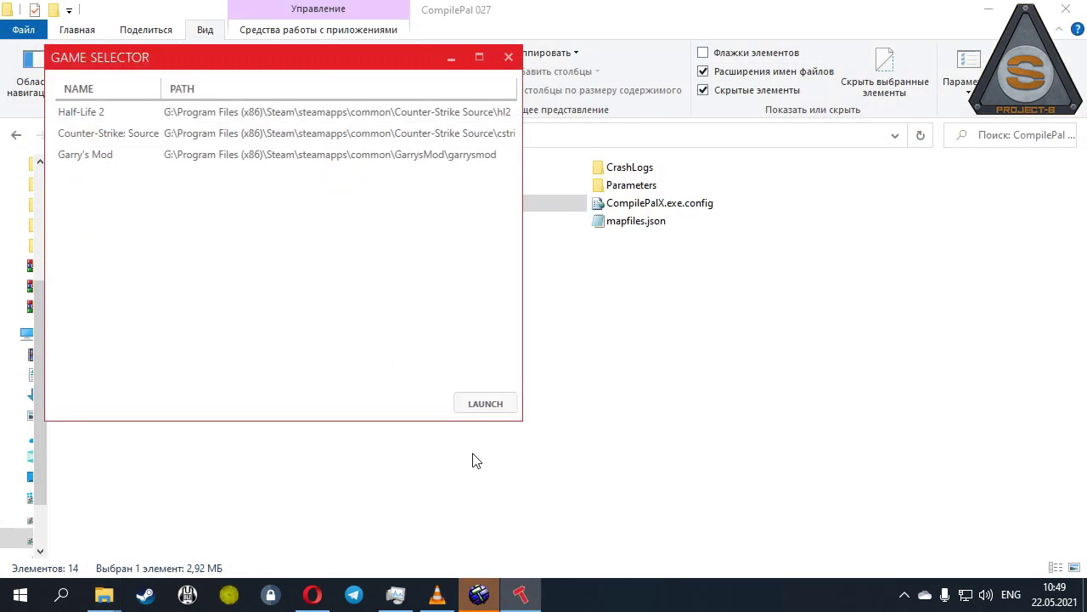
Pick Garry's Mod in the game selector and launch Compile Pal with CSGO.vmf loaded
{"action": "left_click_drag", "start_coordinate": [276, 64], "coordinate": [529, 195]}
{"action": "left_click", "coordinate": [516, 287]}
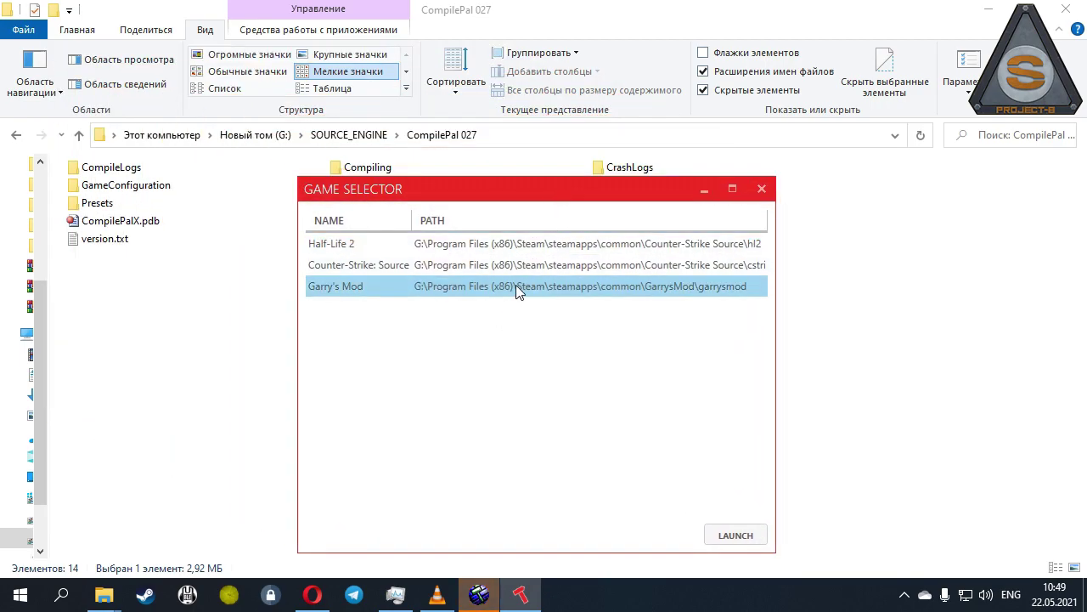
{"action": "double_click", "coordinate": [442, 295]}
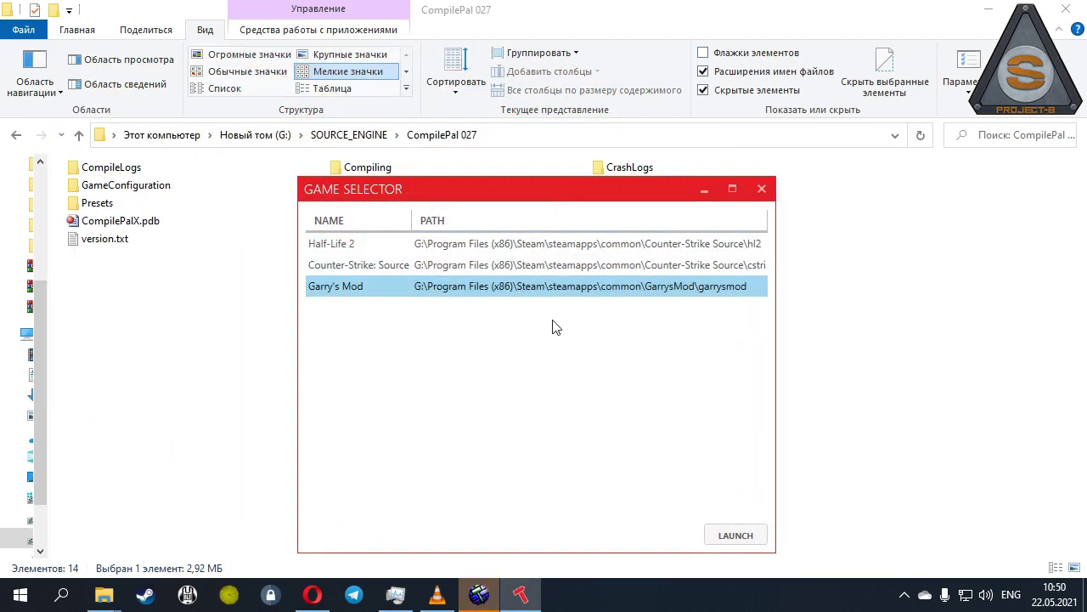
{"action": "left_click_drag", "start_coordinate": [468, 102], "coordinate": [573, 105]}
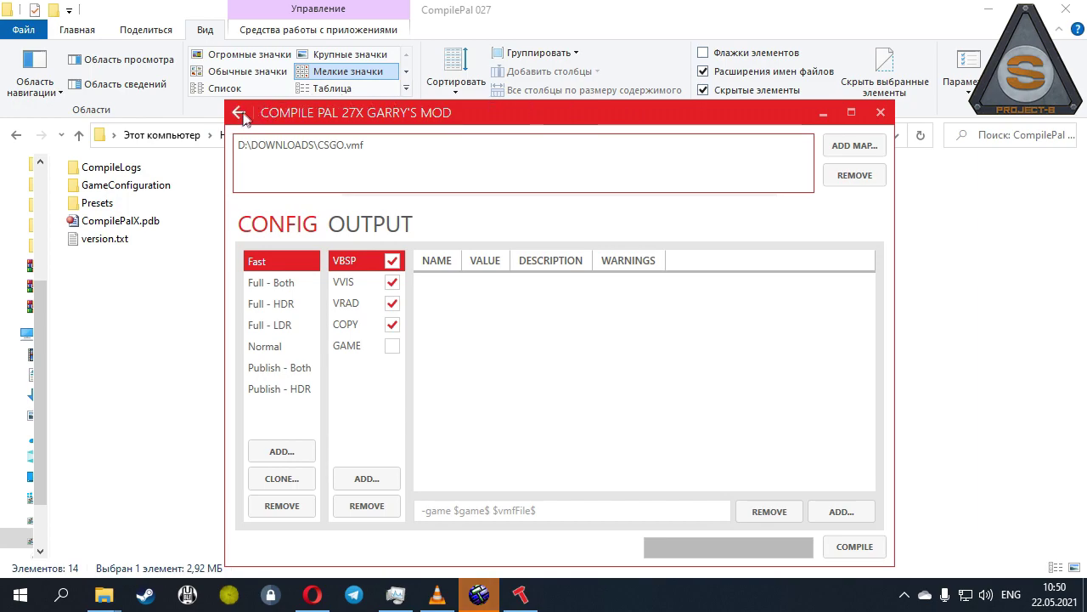
{"action": "mouse_move", "coordinate": [480, 595]}
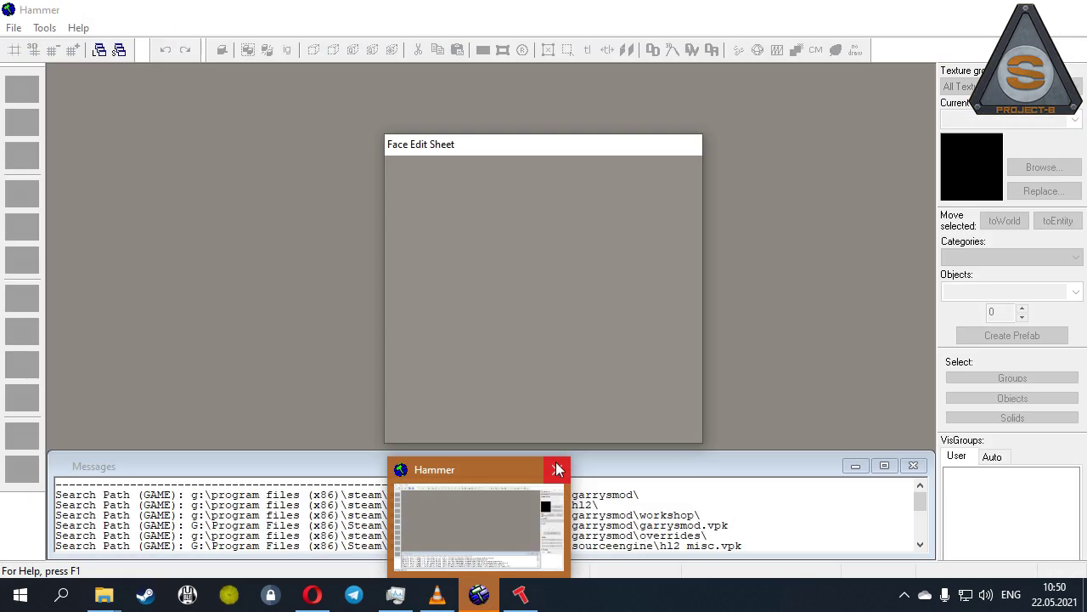
Close Hammer, browse DOWNLOADS and Documents for another map, then cancel to keep CSGO.vmf
{"action": "left_click", "coordinate": [557, 469]}
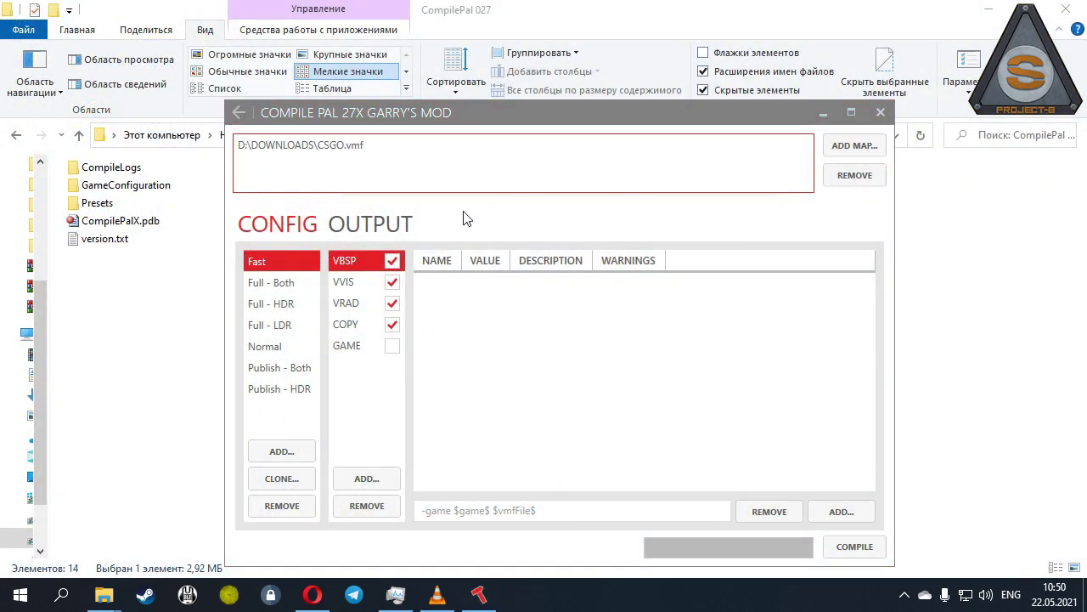
{"action": "left_click", "coordinate": [307, 189]}
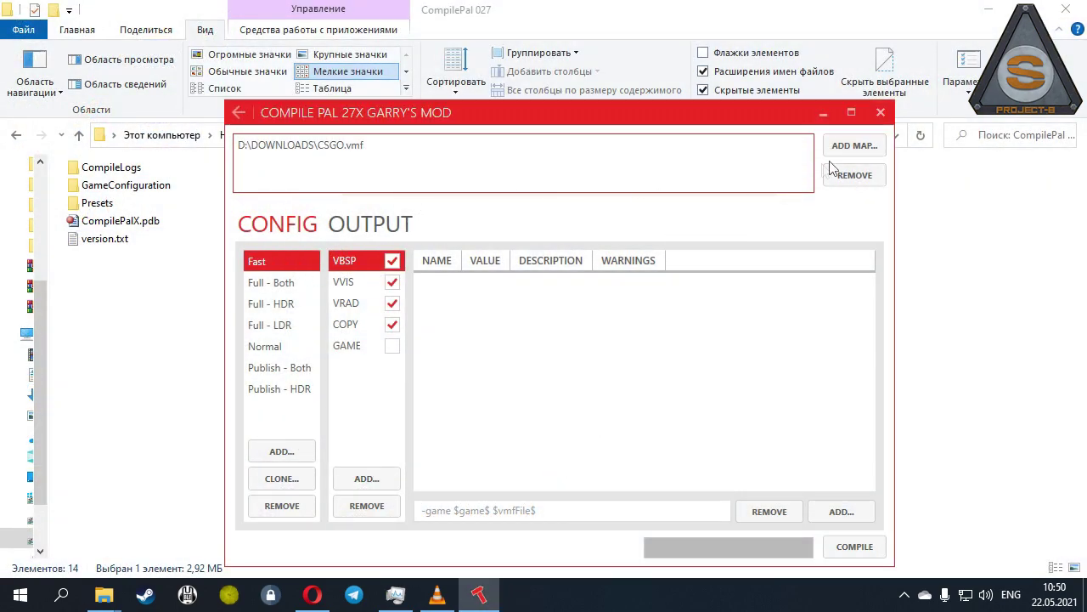
{"action": "left_click", "coordinate": [853, 145]}
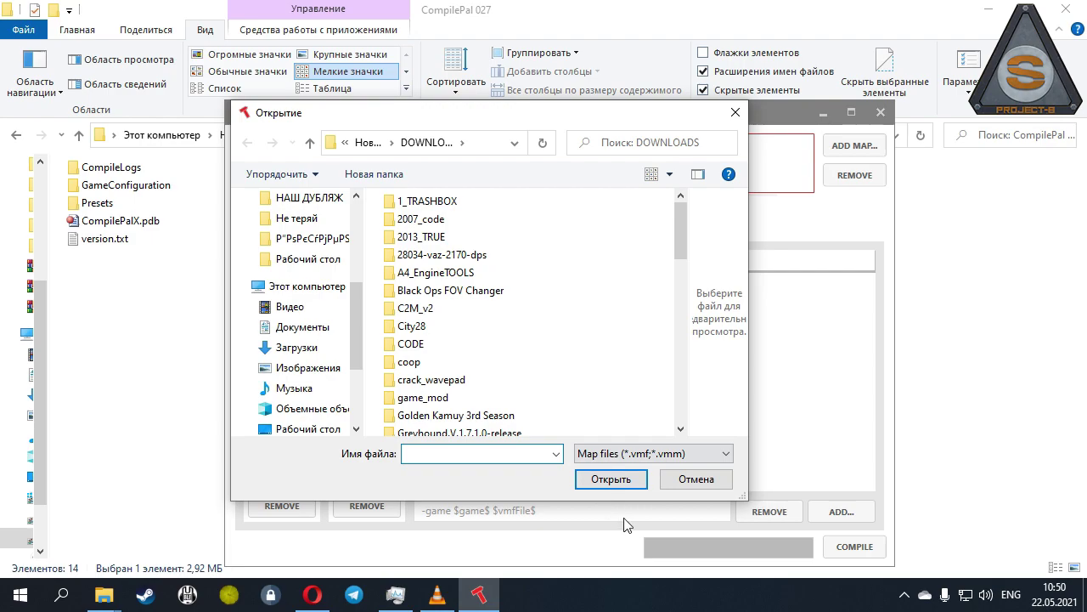
{"action": "left_click", "coordinate": [684, 484]}
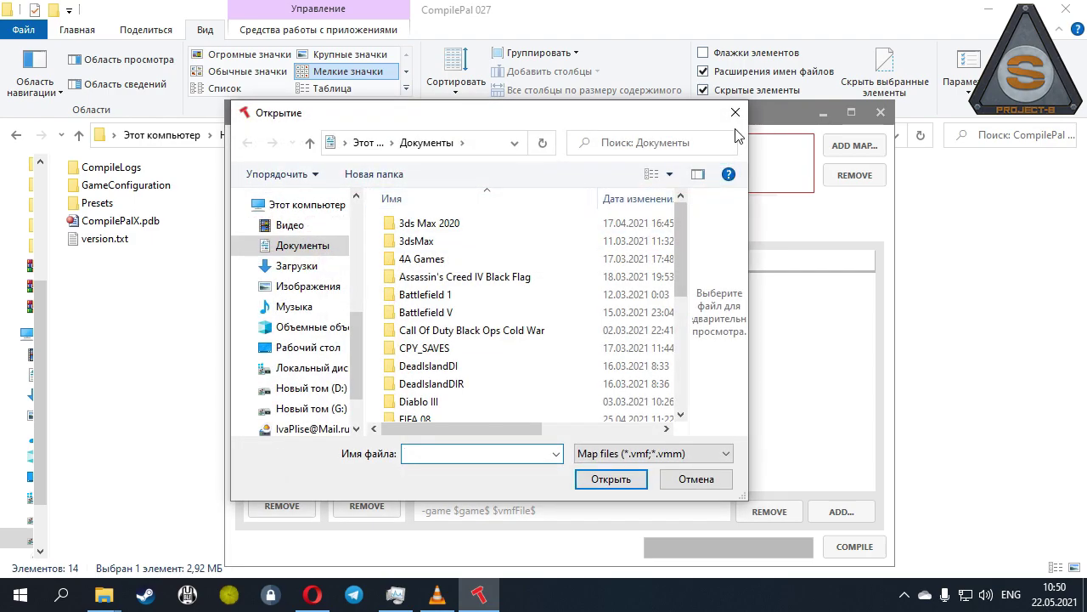
{"action": "left_click", "coordinate": [736, 113]}
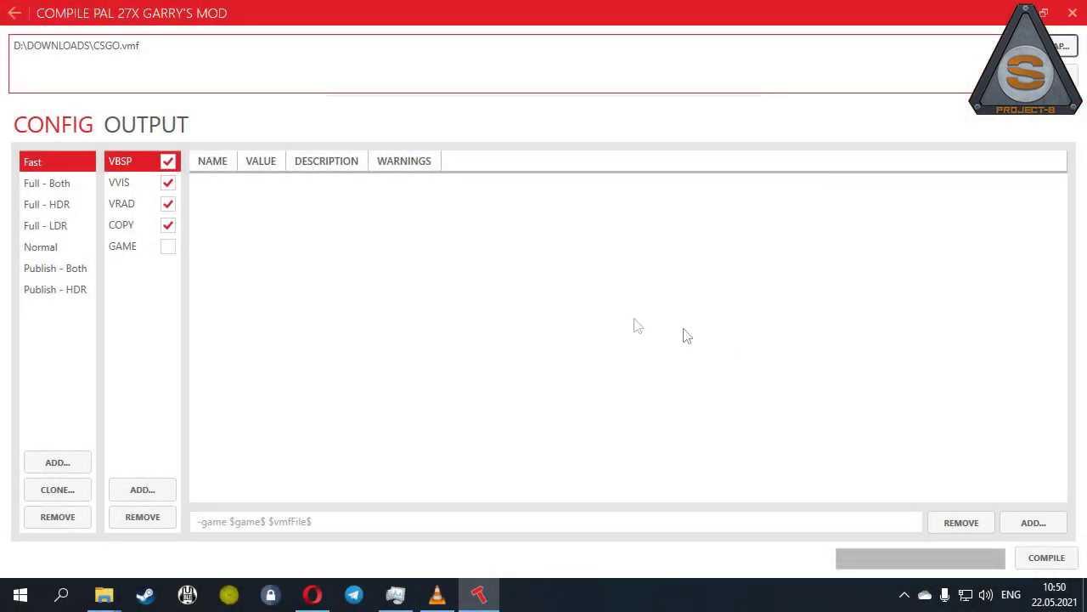
Cancel a new preset, then clone Fast as preset '212' and remove it
{"action": "left_click", "coordinate": [57, 463]}
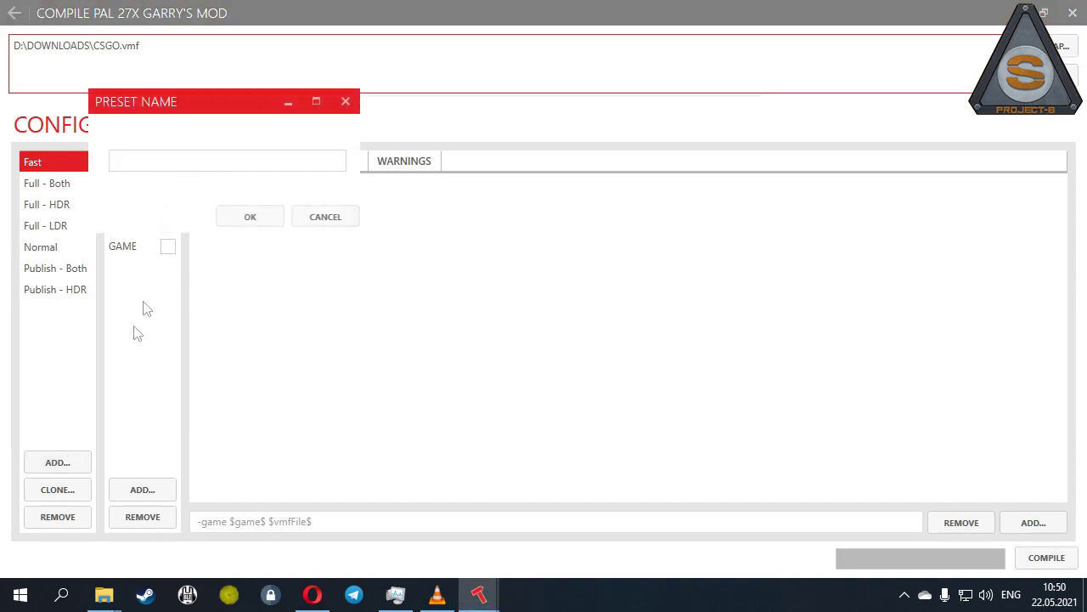
{"action": "left_click", "coordinate": [325, 217]}
{"action": "left_click", "coordinate": [57, 489]}
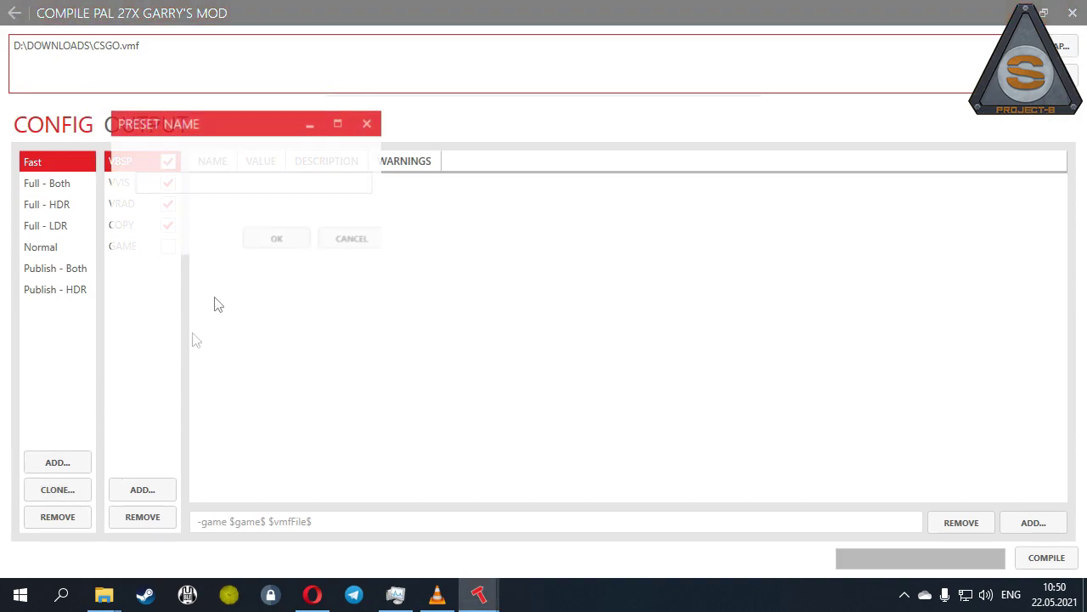
{"action": "left_click", "coordinate": [208, 185]}
{"action": "type", "text": "212"}
{"action": "left_click", "coordinate": [257, 240]}
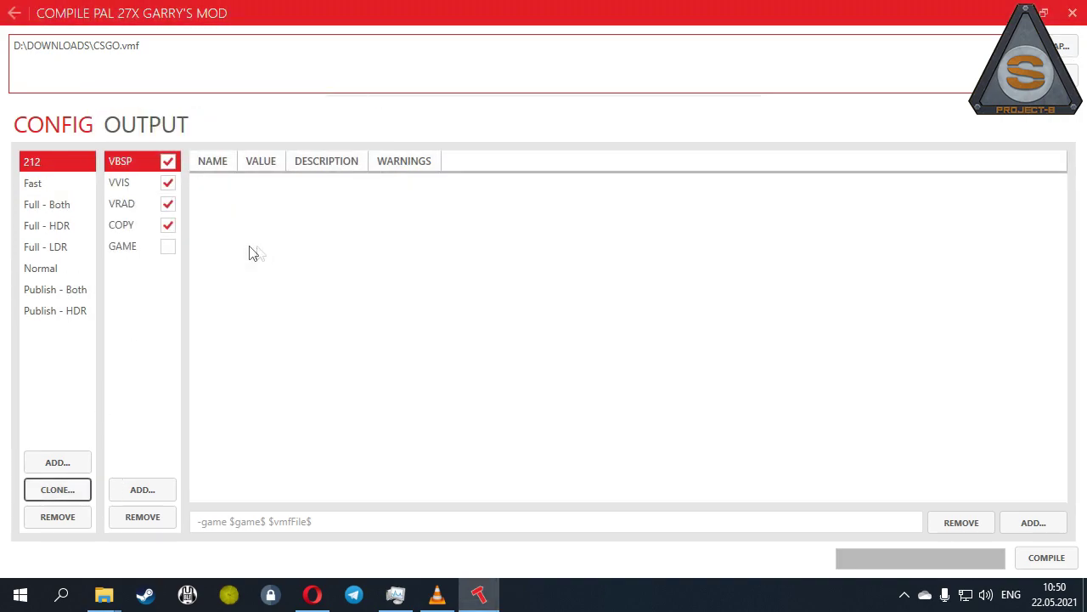
{"action": "left_click", "coordinate": [29, 164]}
{"action": "left_click", "coordinate": [61, 516]}
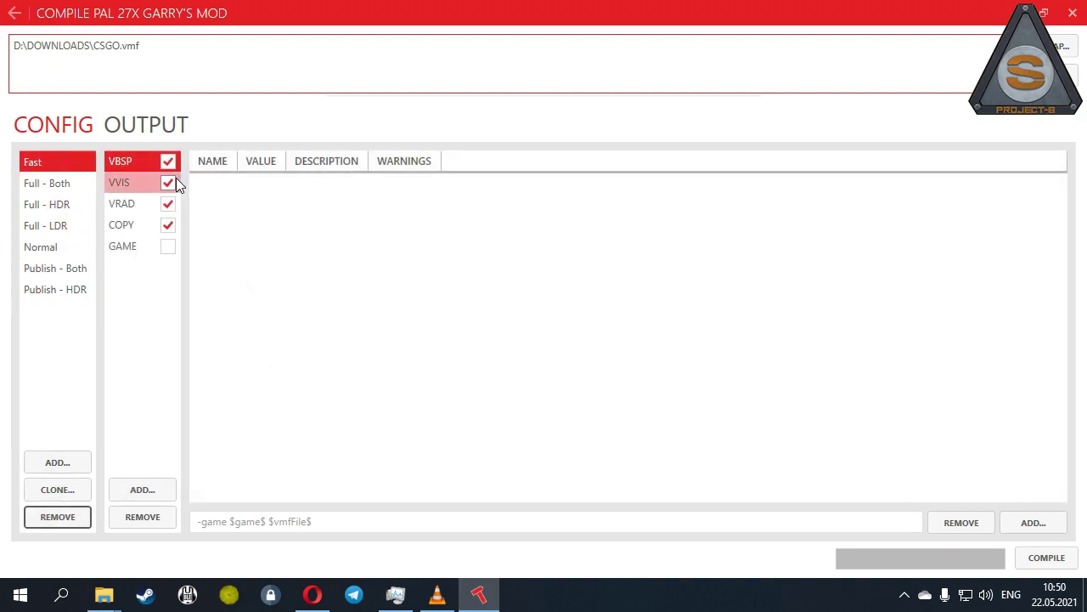
Select the Publish - Both preset and list VBSP's available parameters
{"action": "left_click", "coordinate": [141, 203]}
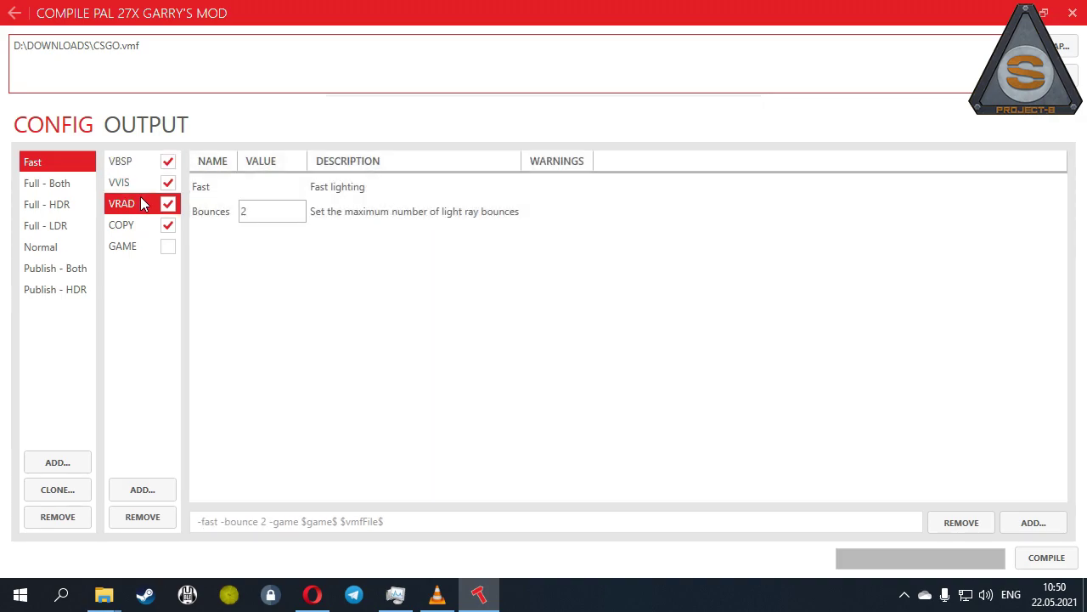
{"action": "left_click", "coordinate": [65, 270]}
{"action": "left_click", "coordinate": [142, 172]}
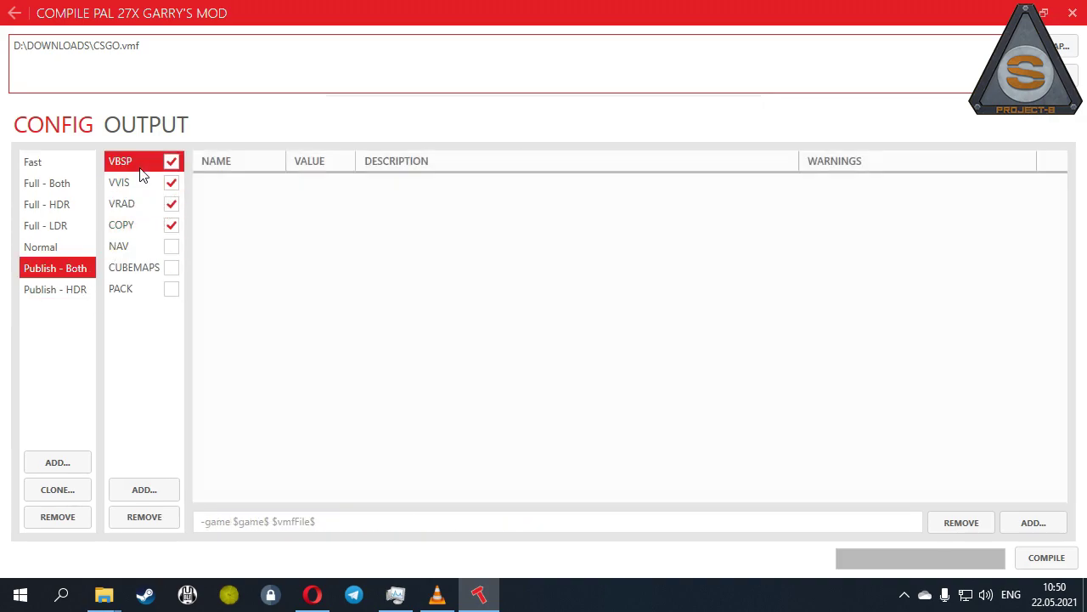
{"action": "left_click", "coordinate": [1033, 523]}
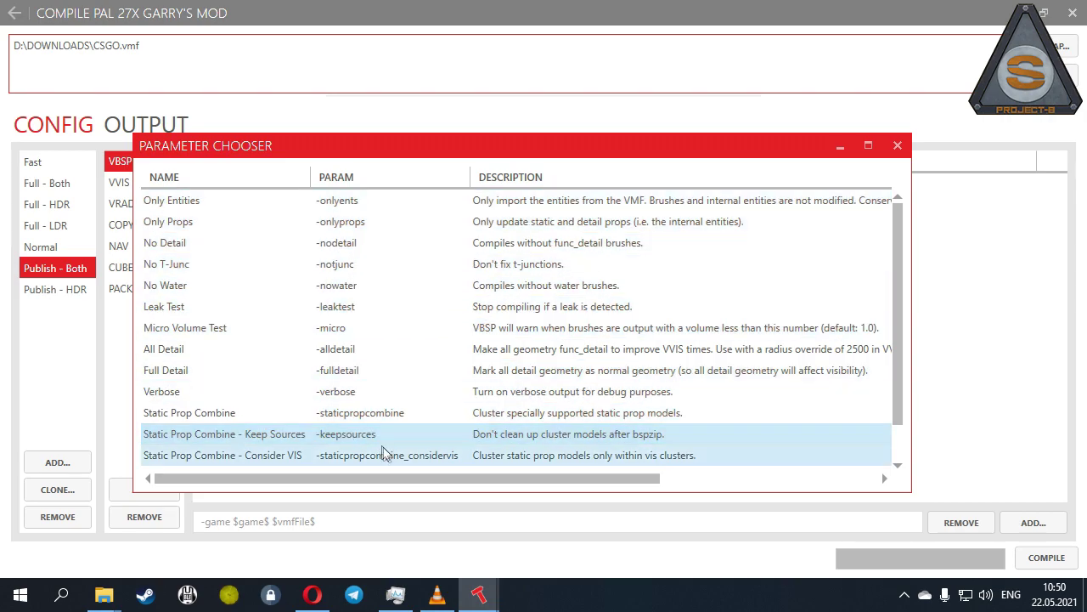
Browse the maximized Parameter Chooser and add No T-Junc (-notjunc) to VBSP
{"action": "scroll", "coordinate": [406, 457], "scroll_direction": "down", "scroll_amount": 1}
{"action": "left_click", "coordinate": [868, 145]}
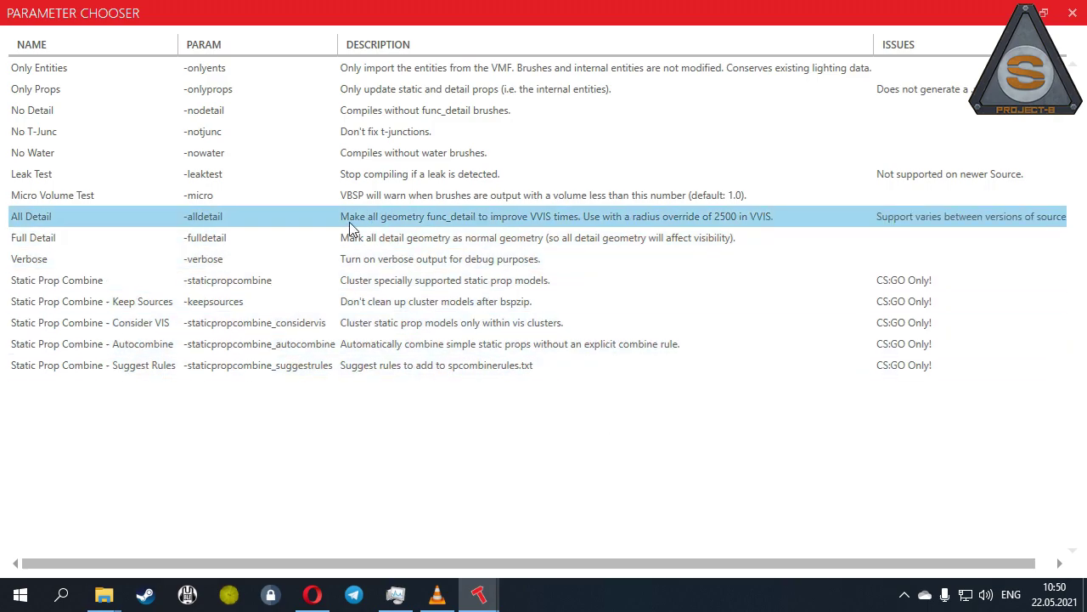
{"action": "left_click", "coordinate": [226, 175]}
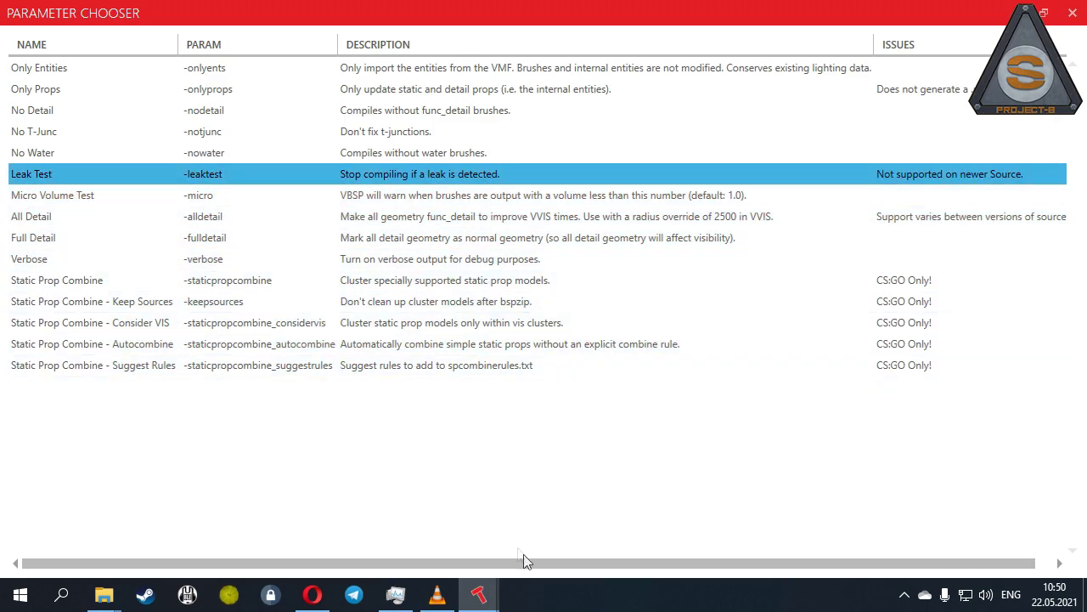
{"action": "mouse_move", "coordinate": [522, 560]}
{"action": "left_mouse_down"}
{"action": "mouse_move", "coordinate": [546, 569]}
{"action": "mouse_move", "coordinate": [515, 573]}
{"action": "left_mouse_up"}
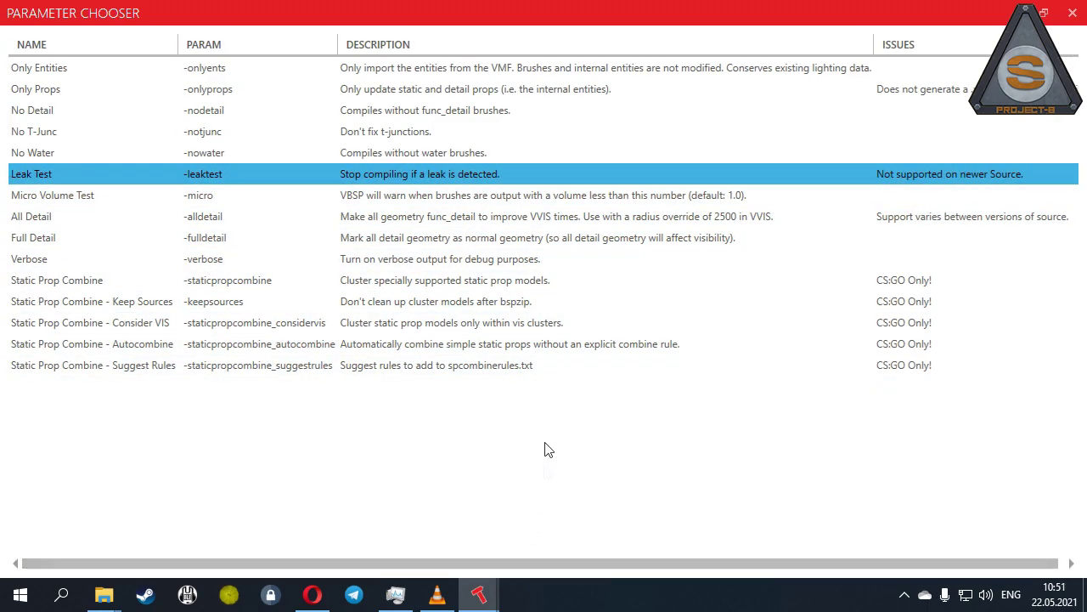
{"action": "left_click", "coordinate": [390, 185]}
{"action": "left_click", "coordinate": [243, 138]}
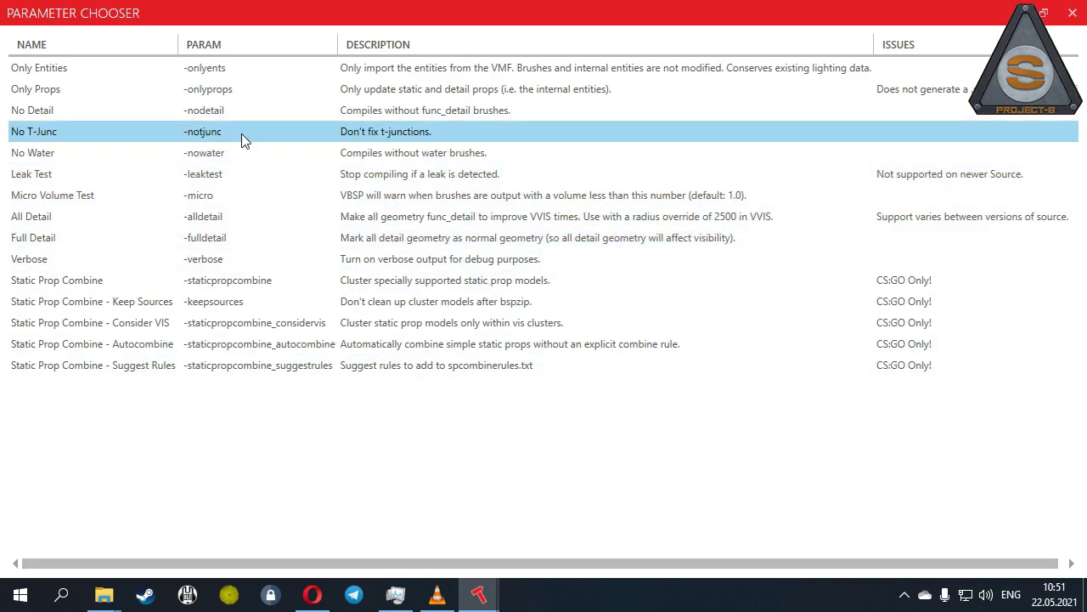
{"action": "double_click", "coordinate": [433, 138]}
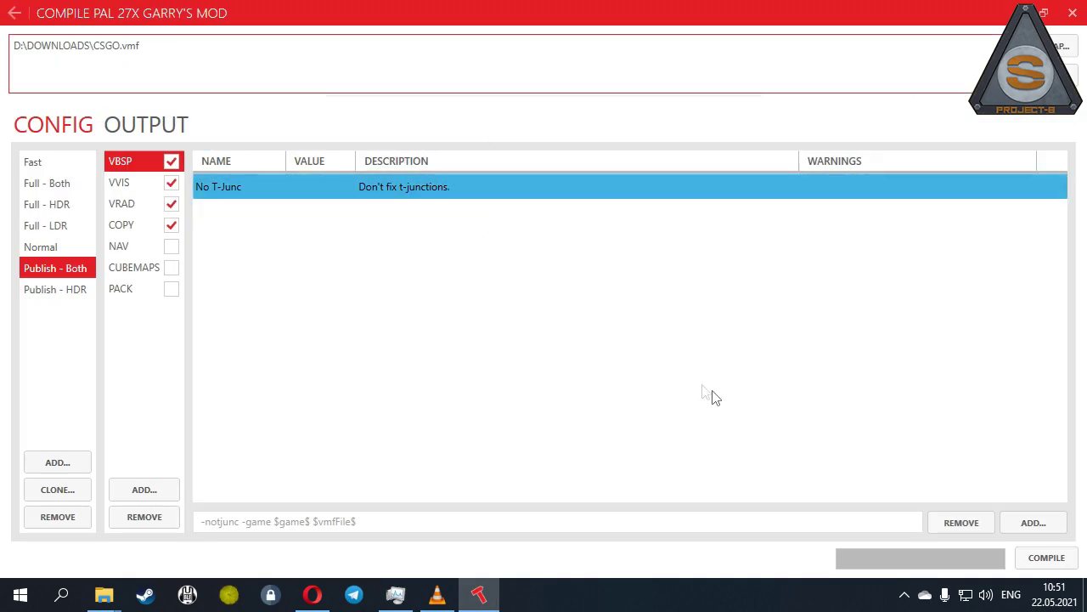
Remove -notjunc from VBSP and view VRAD's parameters without adding any
{"action": "left_click", "coordinate": [955, 526]}
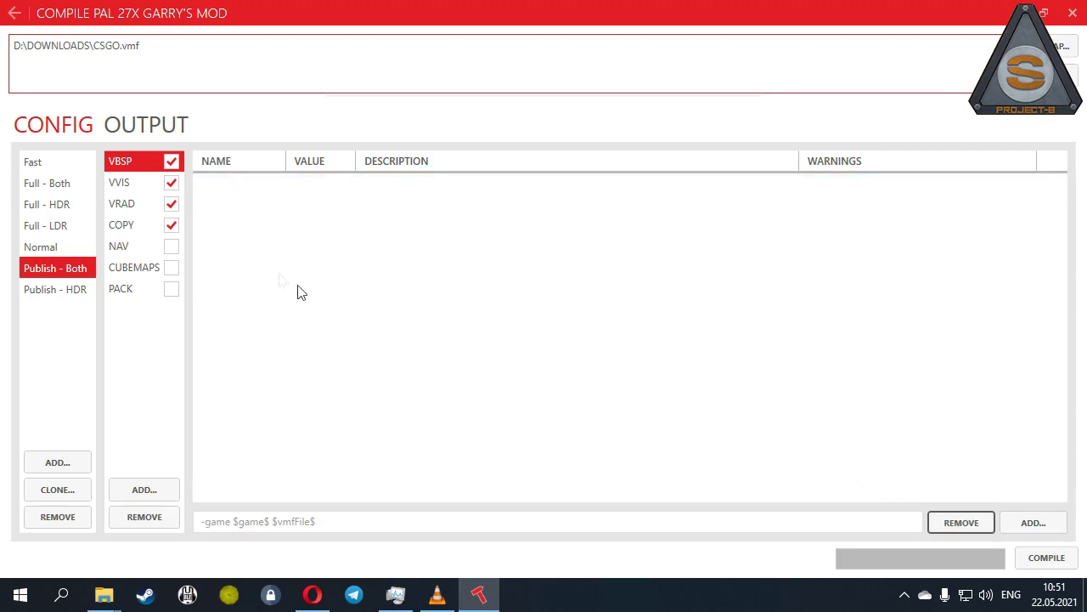
{"action": "left_click", "coordinate": [146, 184]}
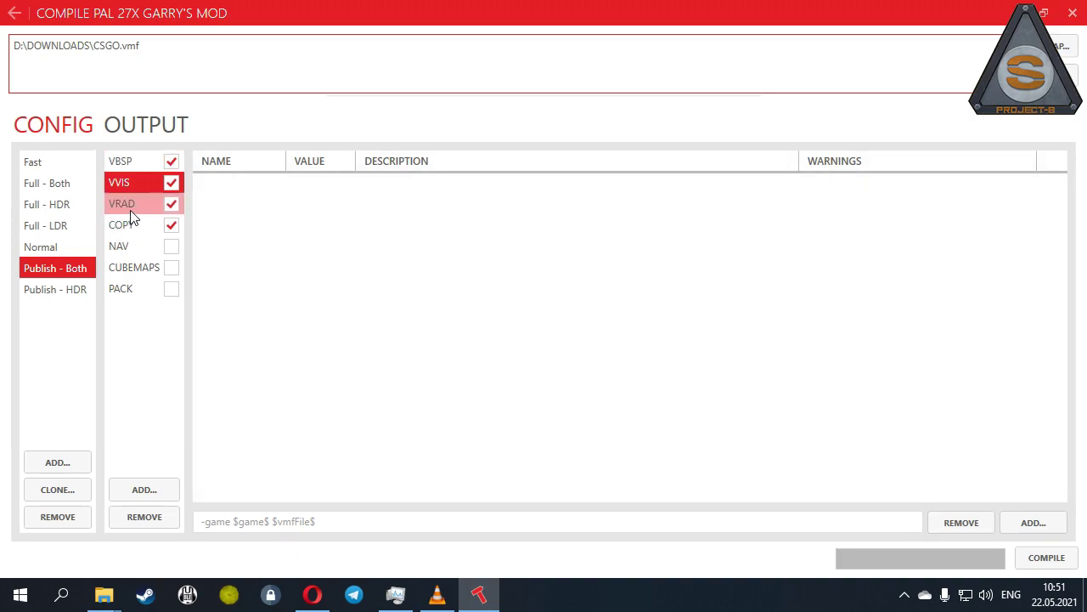
{"action": "left_click", "coordinate": [132, 218]}
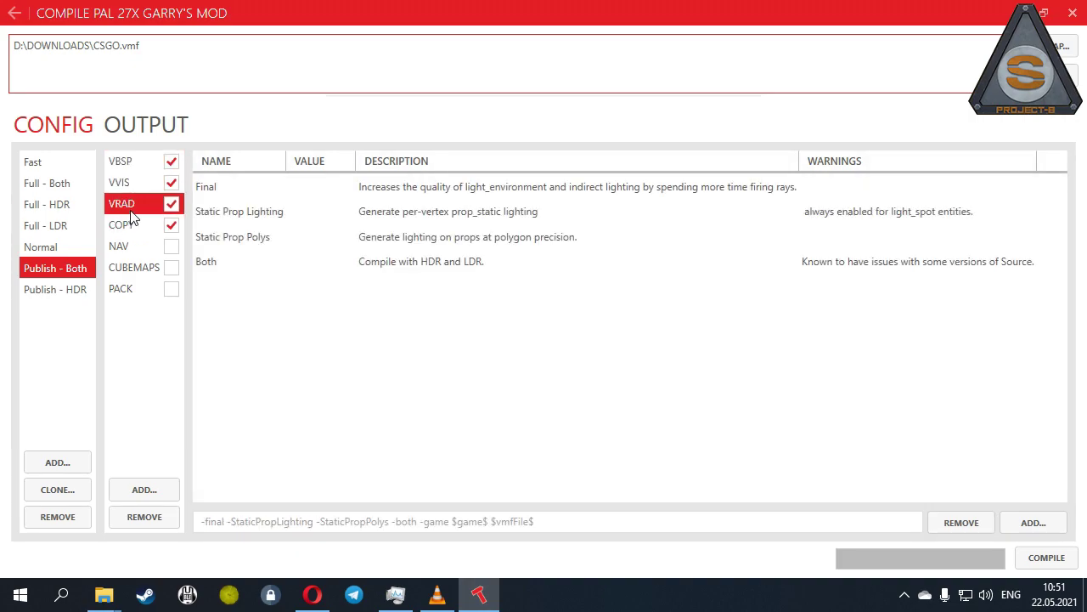
{"action": "left_click", "coordinate": [1033, 522]}
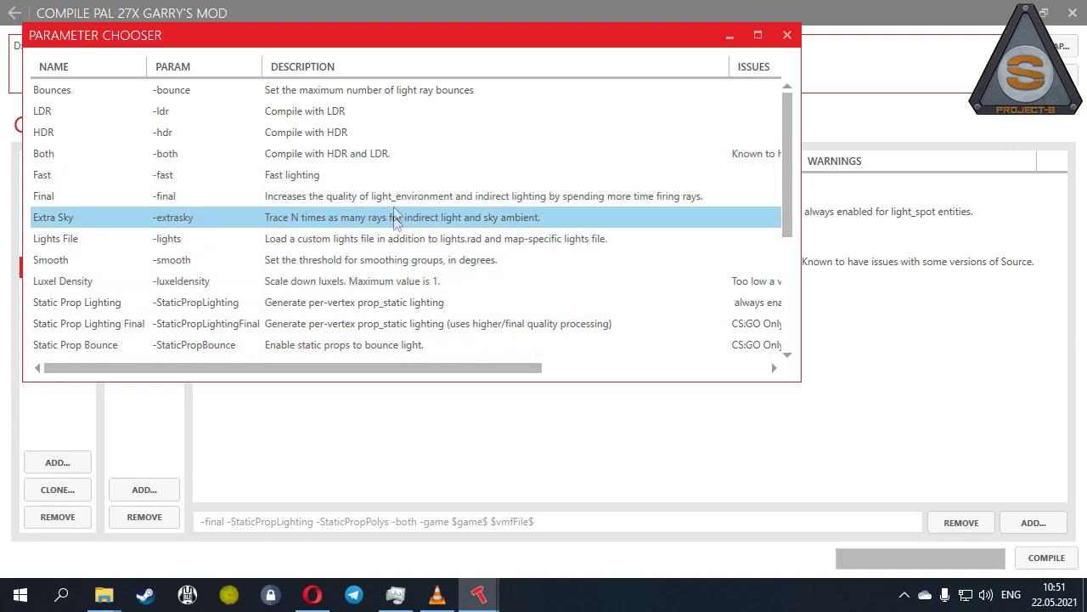
{"action": "key", "text": "Escape"}
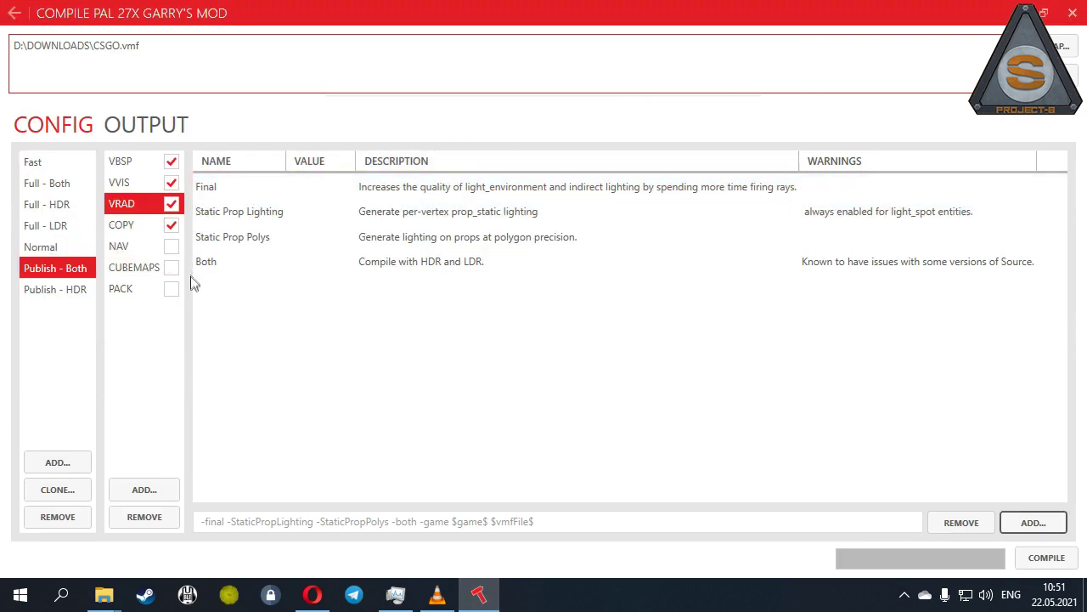
Enable the NAV step, browsing its parameters without adding any
{"action": "left_click", "coordinate": [136, 249]}
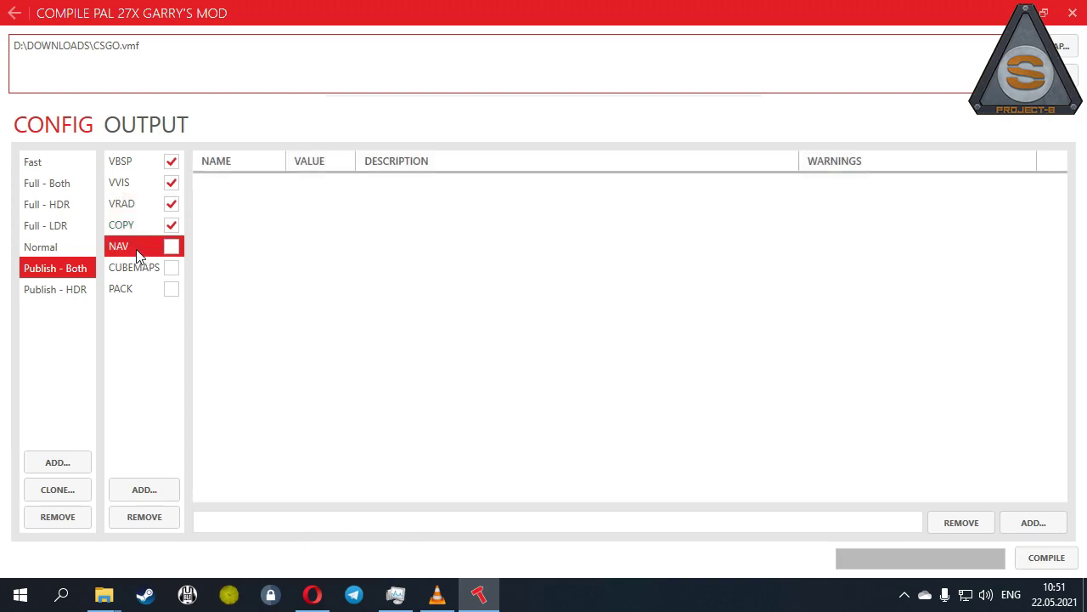
{"action": "left_click", "coordinate": [172, 247]}
{"action": "left_click", "coordinate": [1033, 523]}
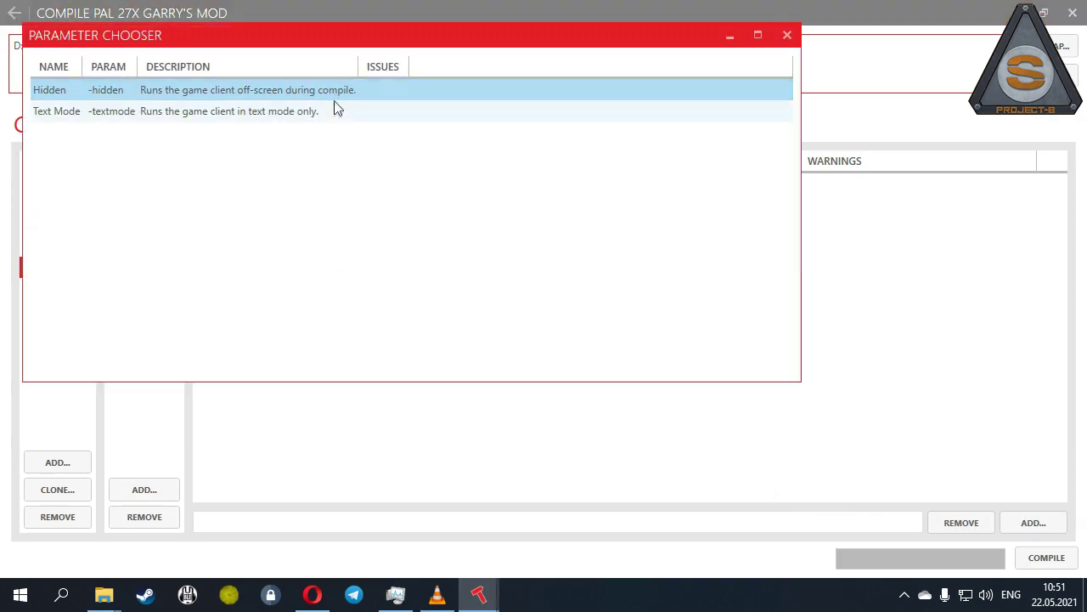
{"action": "left_click", "coordinate": [786, 35]}
Enable the CUBEMAPS step, closing its parameter list without adding any
{"action": "left_click", "coordinate": [146, 268]}
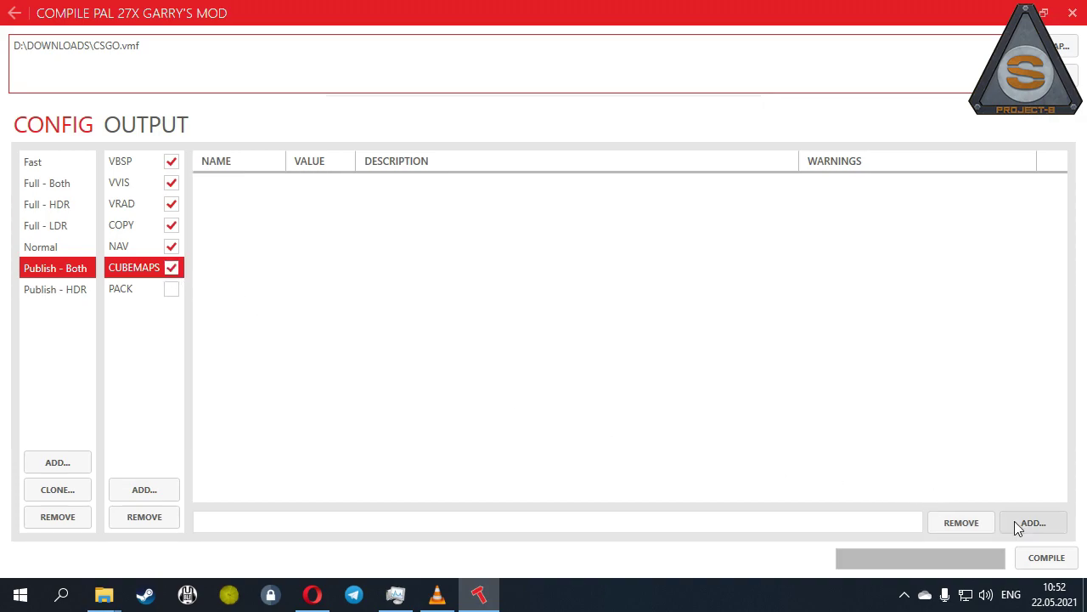
{"action": "left_click", "coordinate": [1025, 521]}
{"action": "left_click_drag", "start_coordinate": [510, 72], "coordinate": [761, 181]}
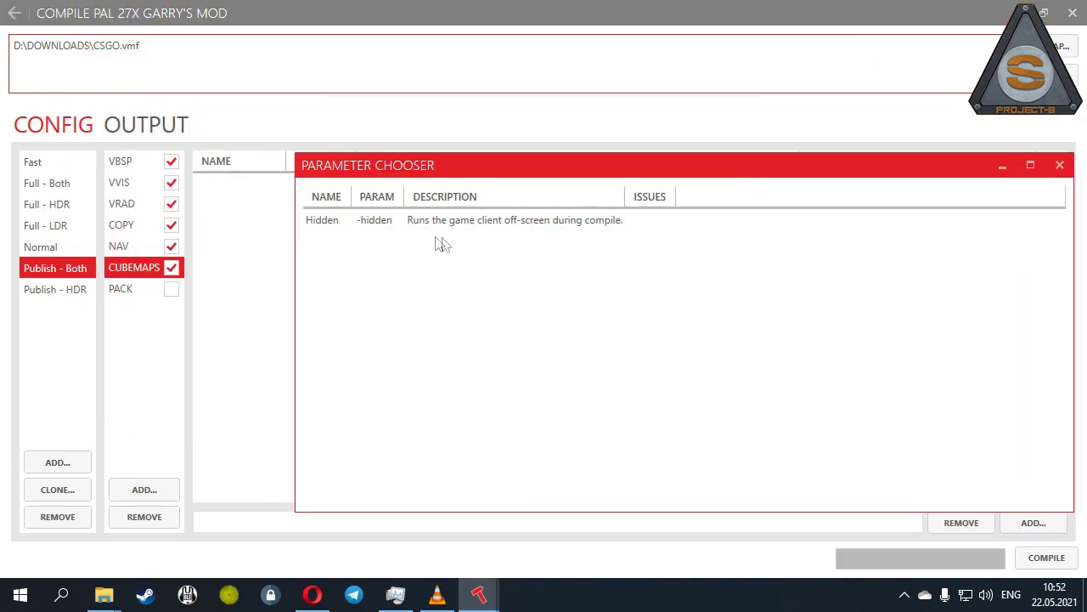
{"action": "left_click", "coordinate": [1062, 165]}
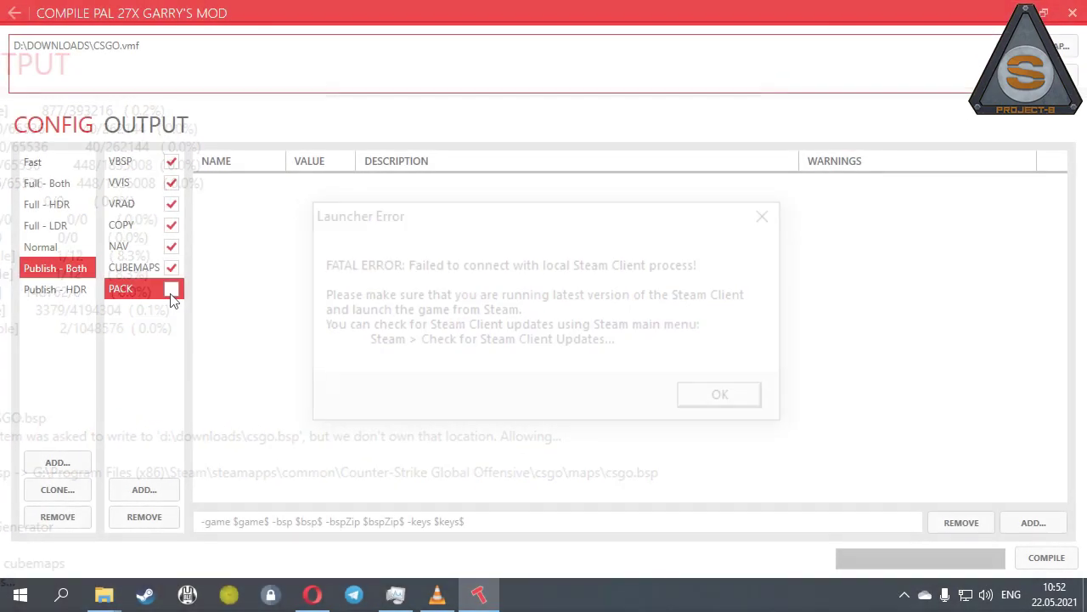
Enable the PACK step, previewing its parameters without adding any
{"action": "left_click", "coordinate": [170, 293]}
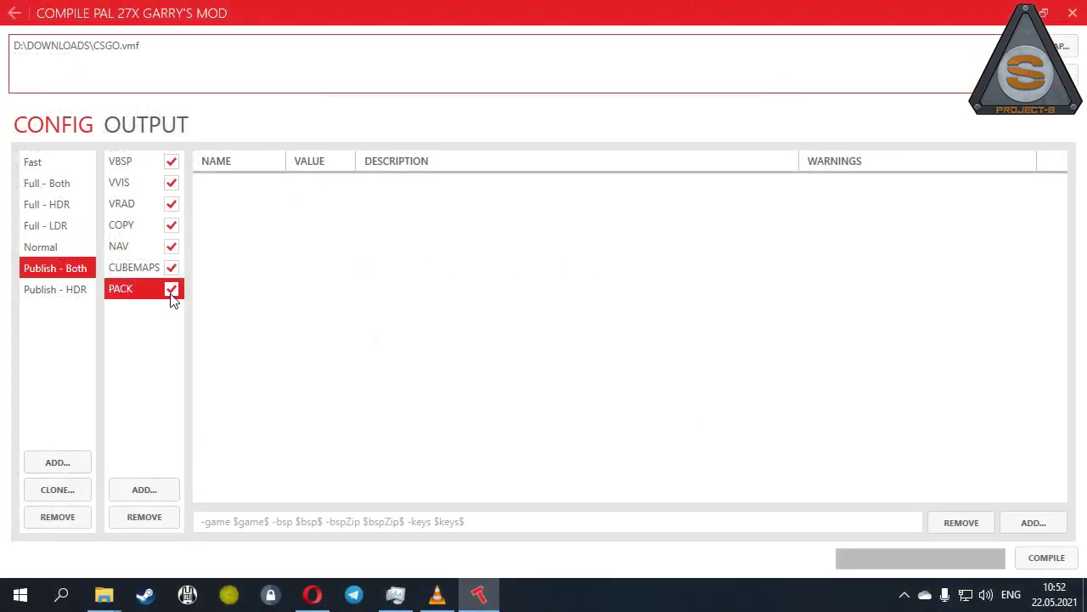
{"action": "left_click", "coordinate": [1031, 522]}
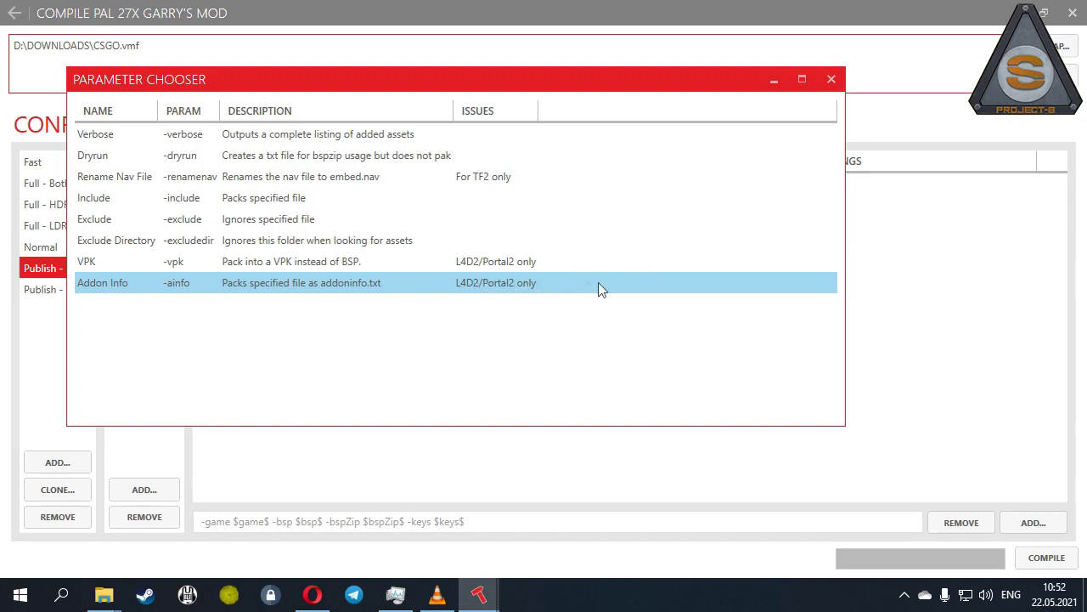
{"action": "left_click", "coordinate": [832, 80]}
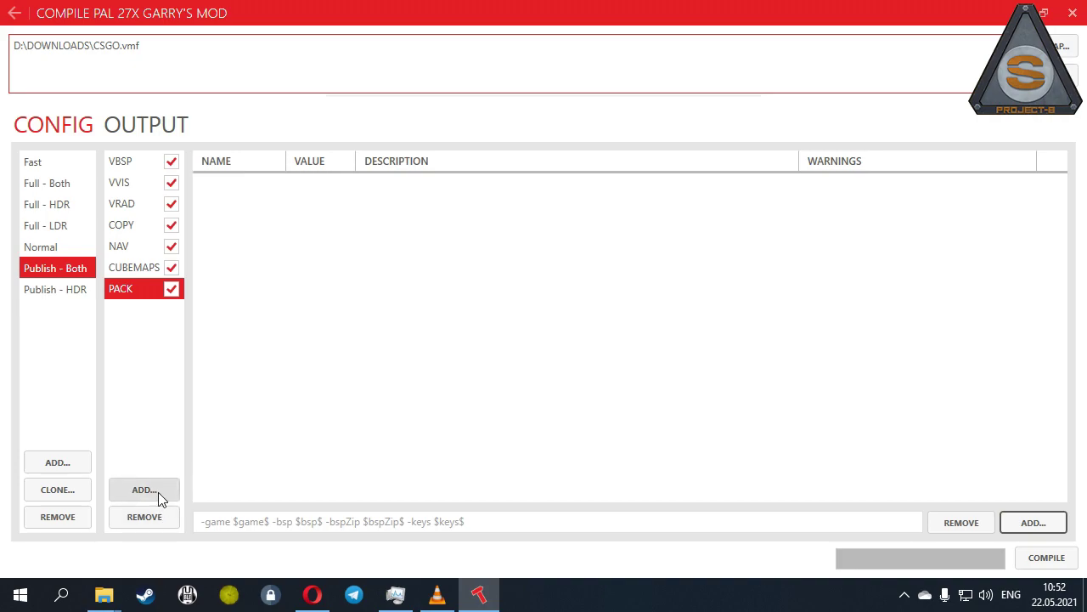
Add a CUSTOM step after PACK and start an empty program entry
{"action": "left_click", "coordinate": [161, 498]}
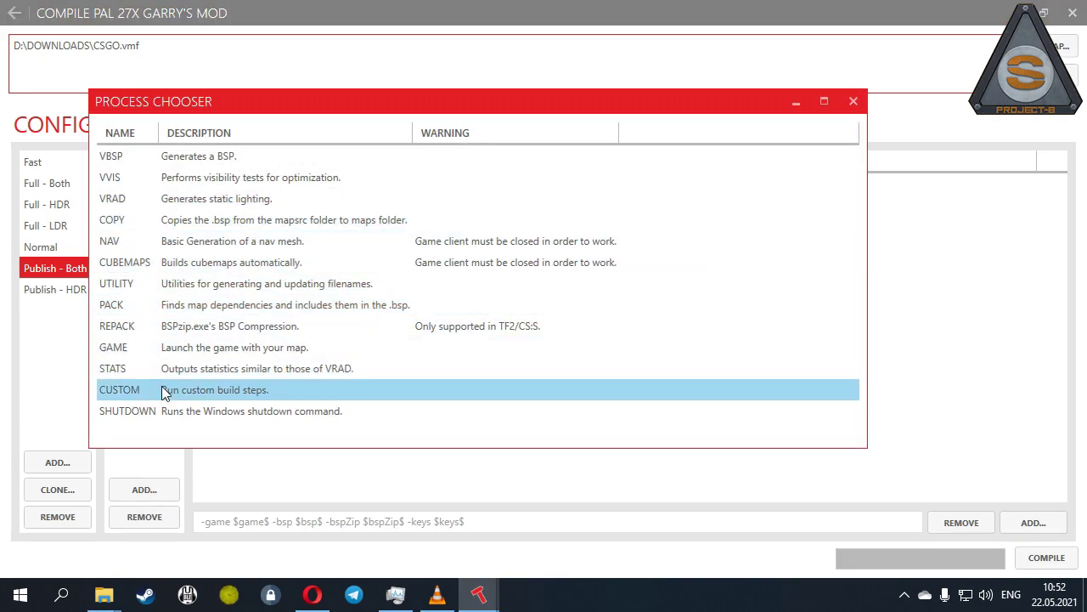
{"action": "double_click", "coordinate": [331, 389]}
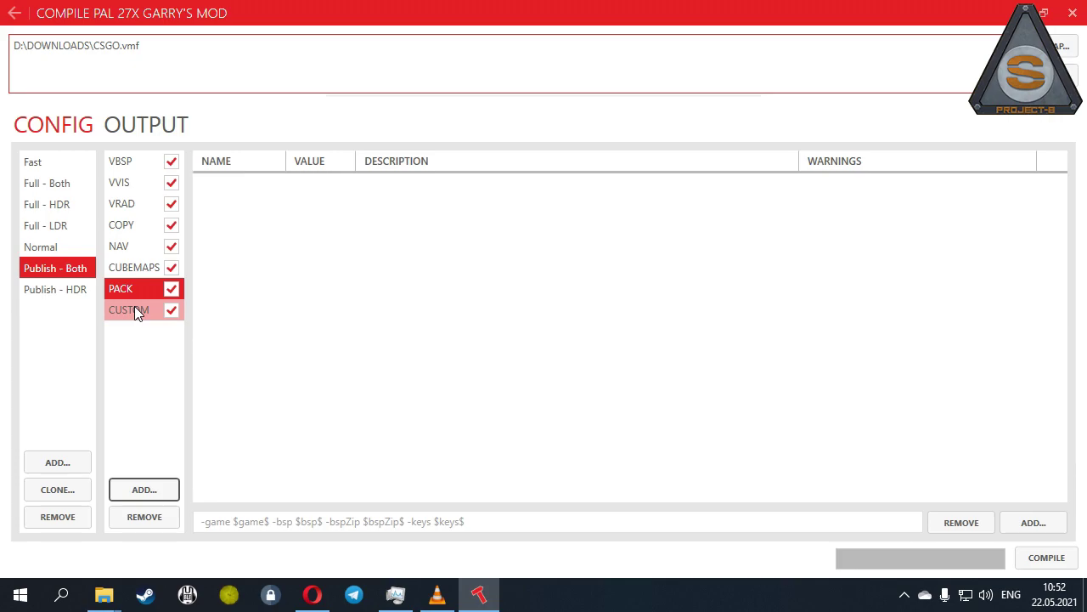
{"action": "left_click", "coordinate": [136, 312]}
{"action": "left_click", "coordinate": [1024, 520]}
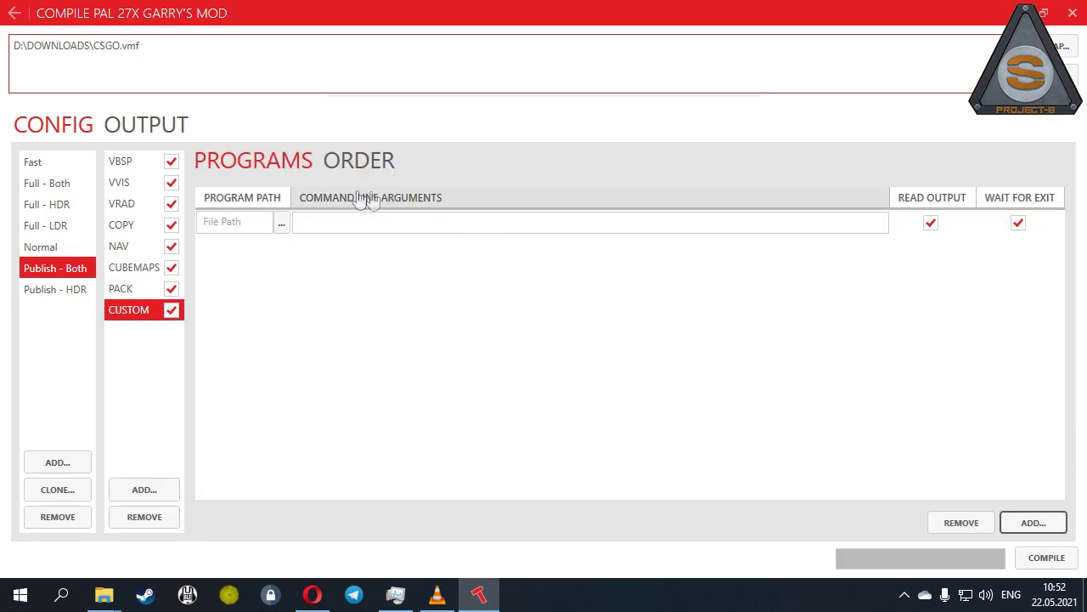
Add a SHUTDOWN step with the Timer parameter
{"action": "left_click", "coordinate": [153, 488]}
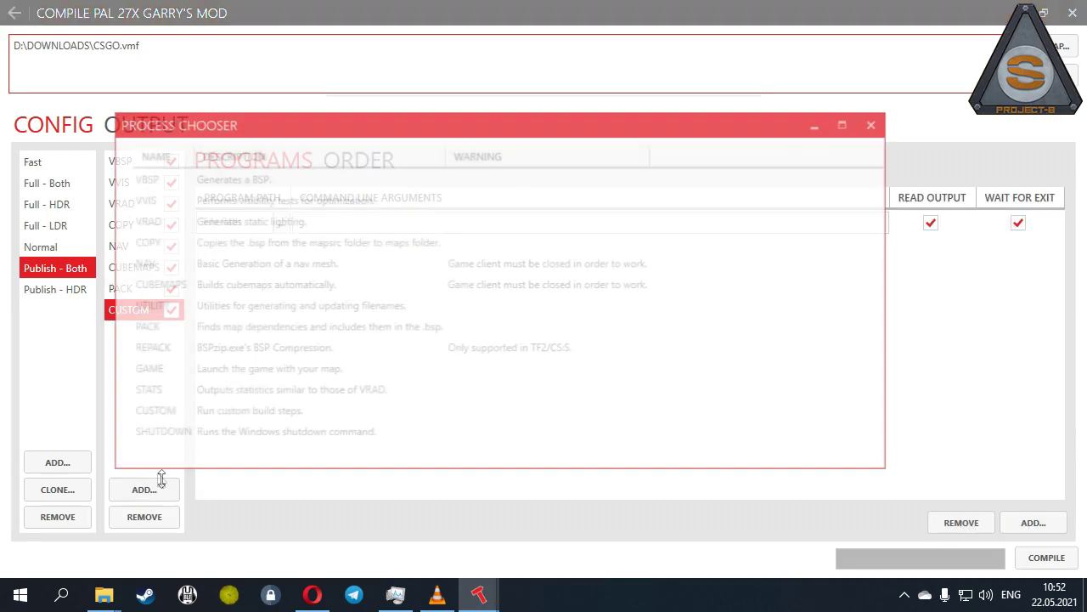
{"action": "double_click", "coordinate": [190, 431]}
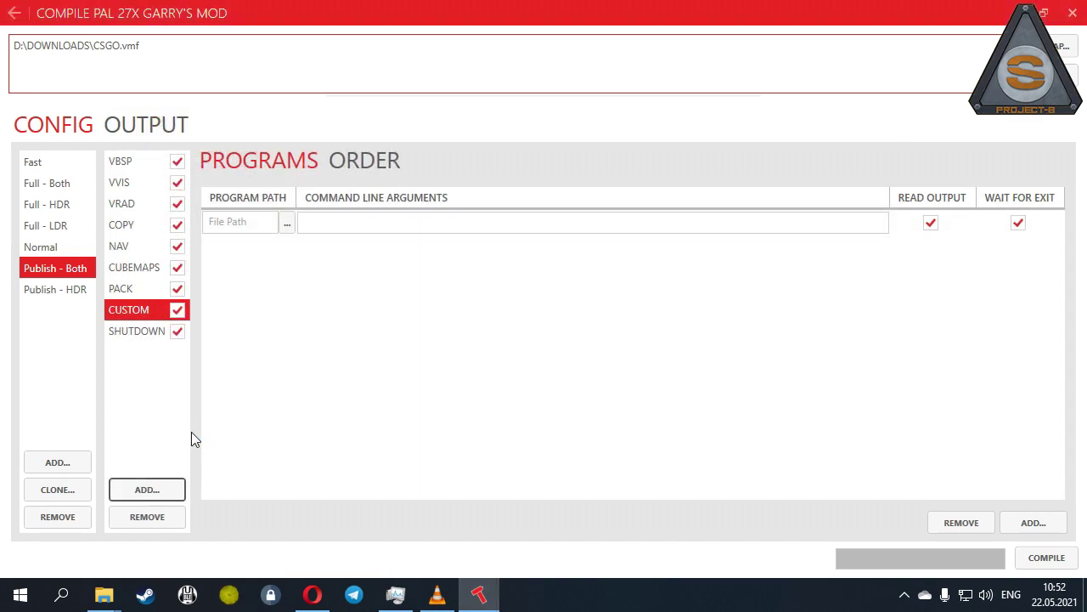
{"action": "left_click", "coordinate": [138, 333]}
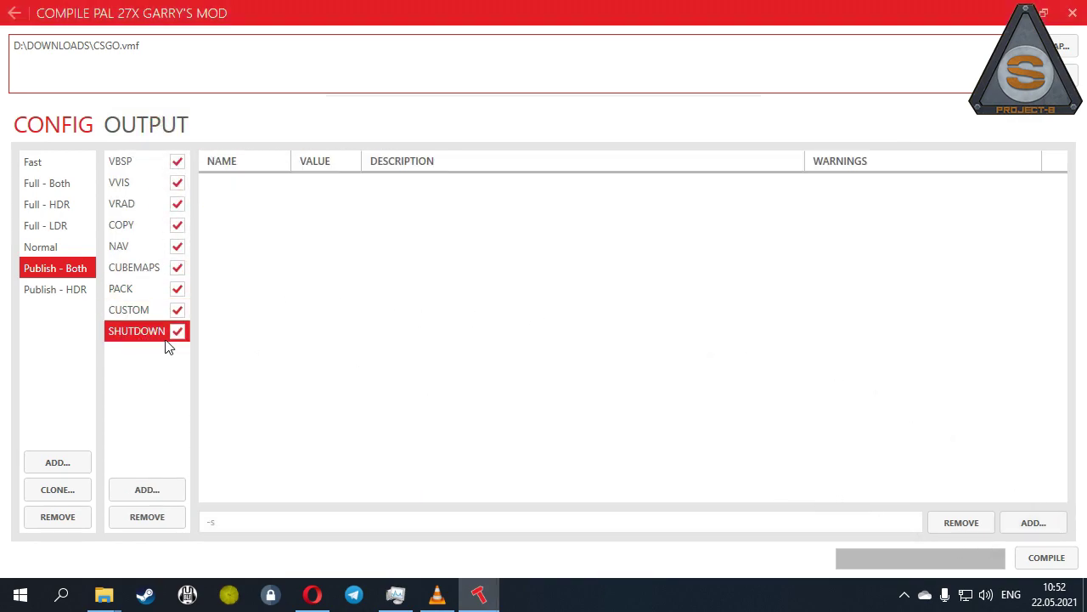
{"action": "left_click", "coordinate": [1032, 522]}
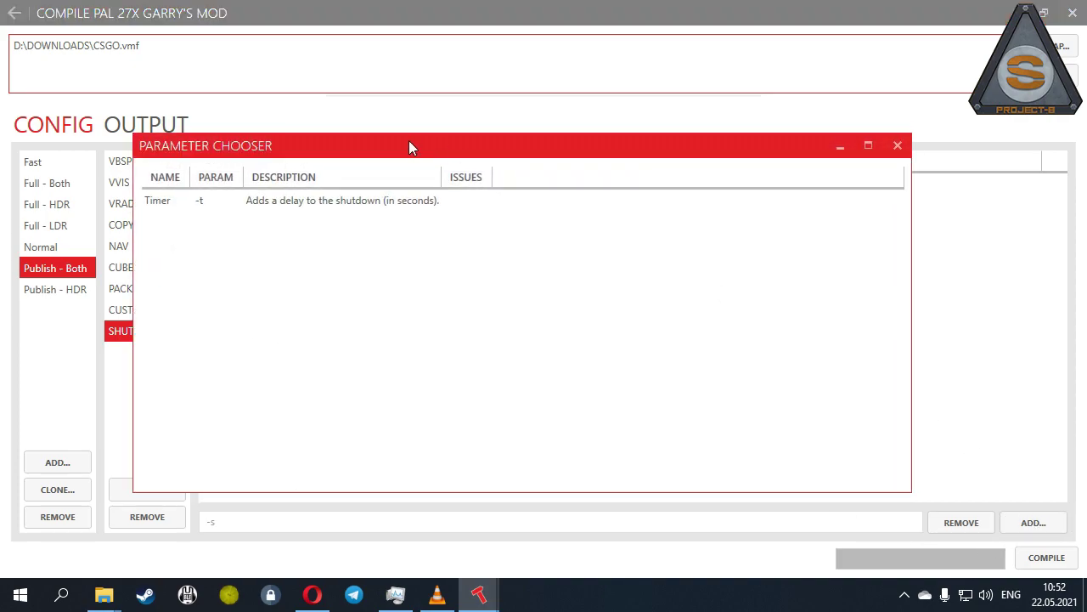
{"action": "double_click", "coordinate": [439, 200]}
Set the Timer value to 0, then remove the Timer and the SHUTDOWN step
{"action": "left_click", "coordinate": [306, 184]}
{"action": "left_click", "coordinate": [340, 191]}
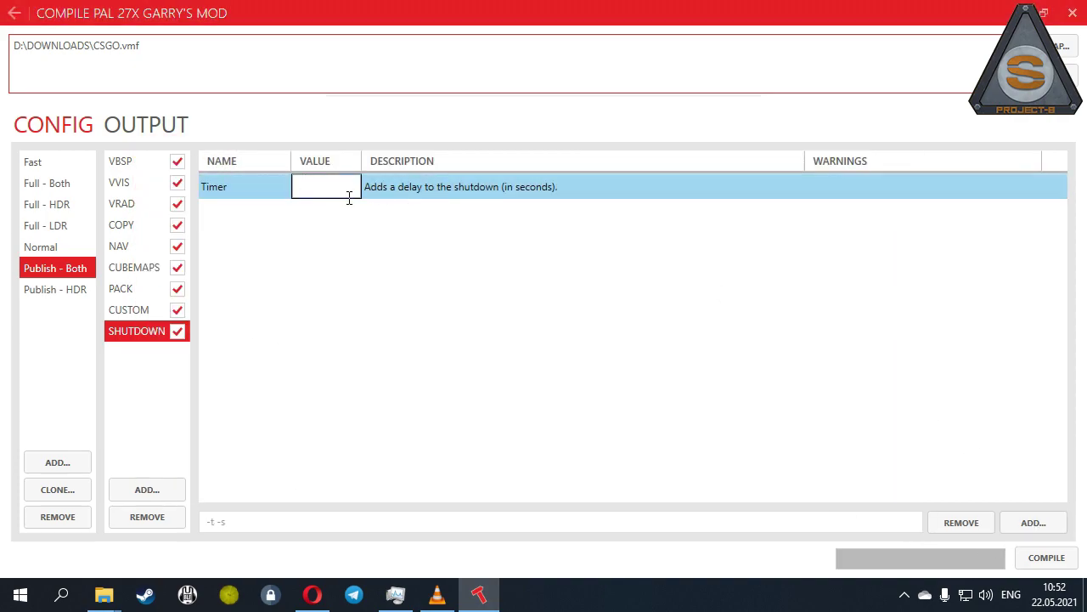
{"action": "type", "text": "900"}
{"action": "left_click", "coordinate": [986, 531]}
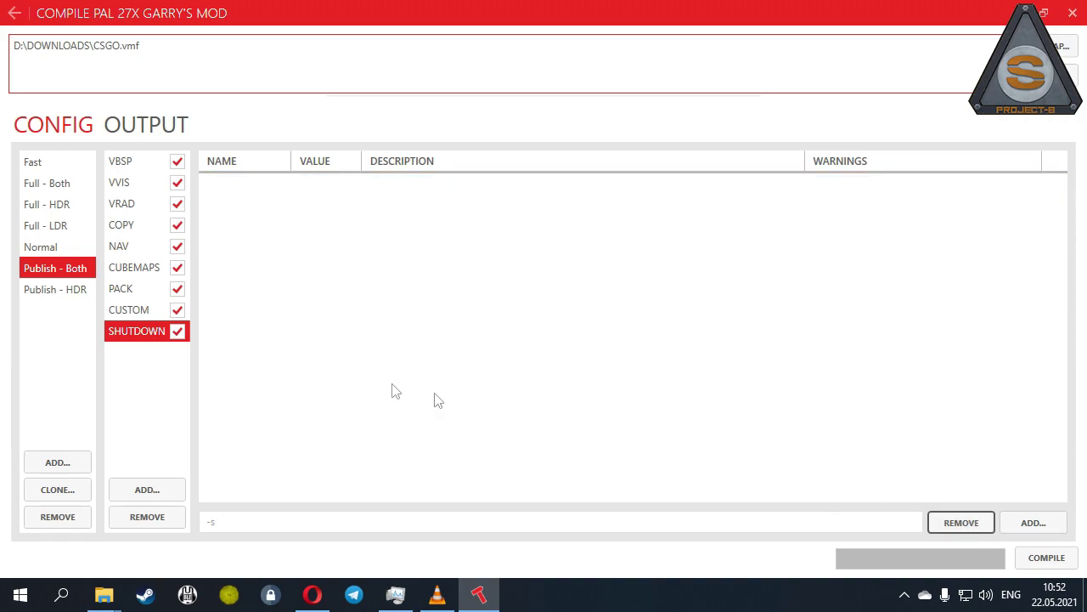
{"action": "left_click", "coordinate": [163, 516]}
Remove the CUSTOM step from Publish - Both and untick PACK, CUBEMAPS and NAV
{"action": "left_click", "coordinate": [139, 309]}
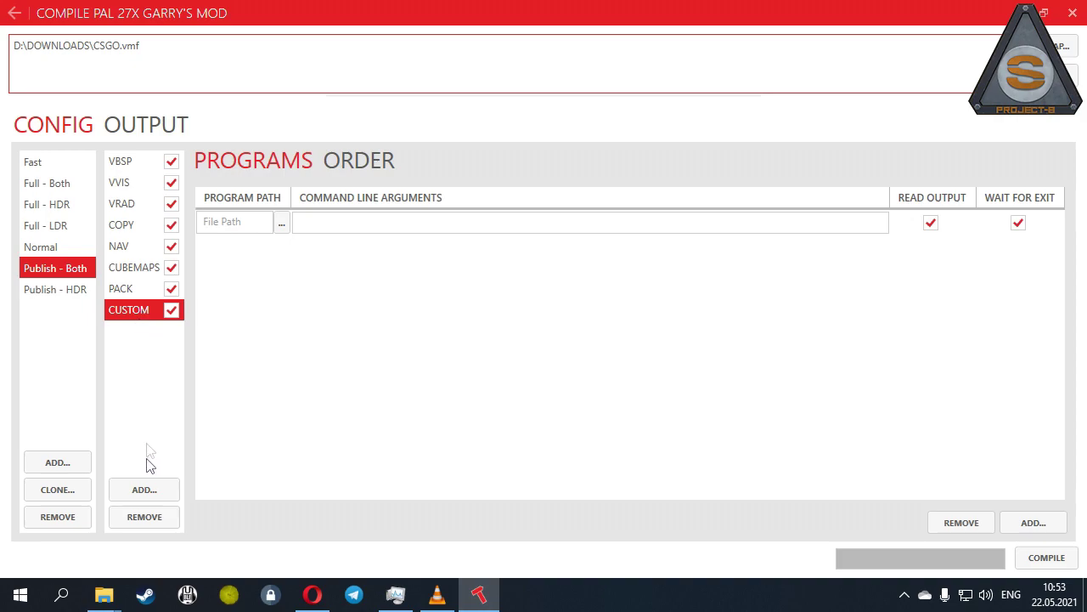
{"action": "left_click", "coordinate": [145, 516]}
{"action": "left_click", "coordinate": [171, 289]}
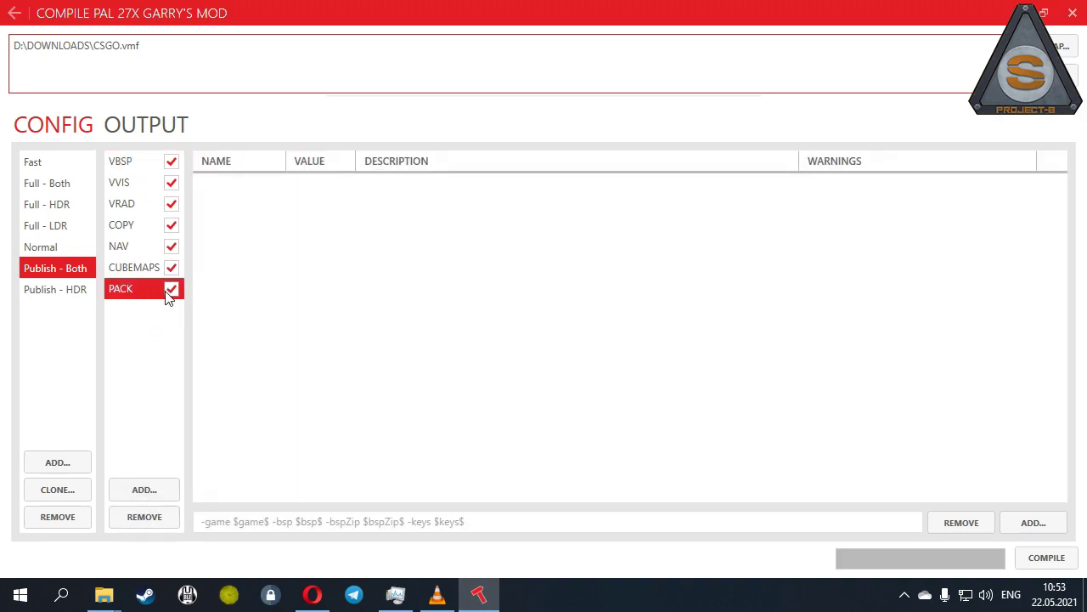
{"action": "left_click", "coordinate": [173, 268]}
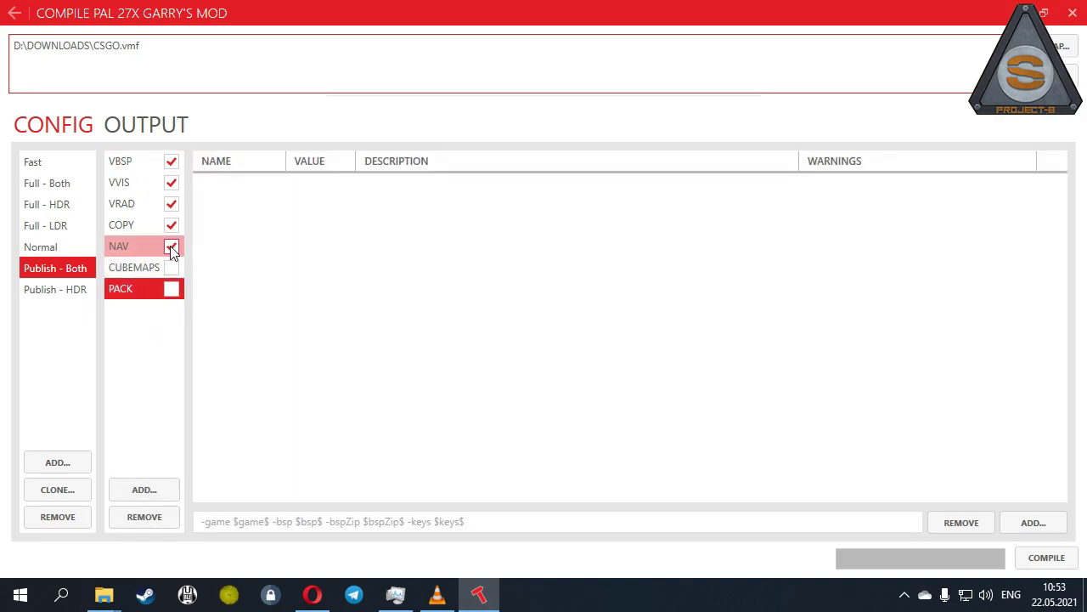
{"action": "left_click", "coordinate": [171, 246]}
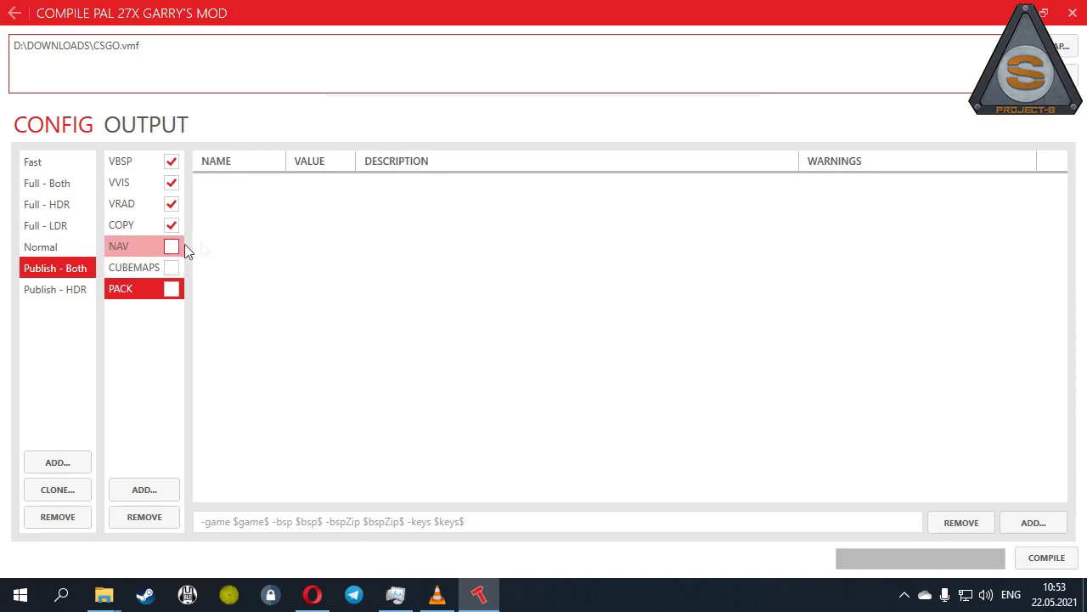